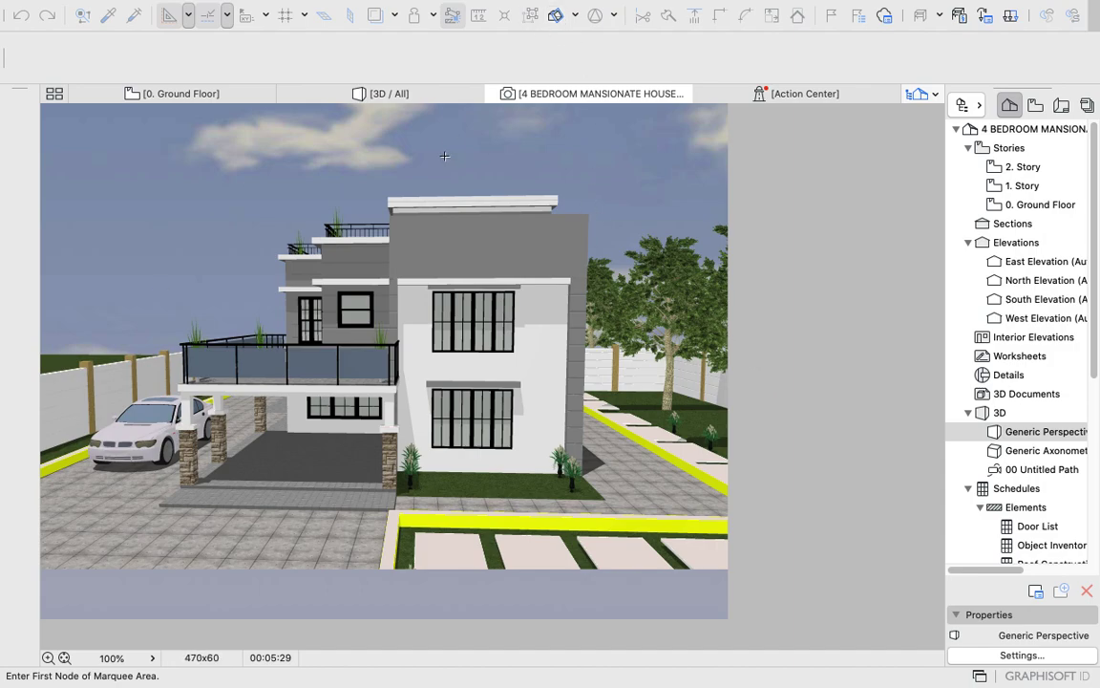
Step: Examine the house exterior in the 3D perspective from the front and from the carport side
{"action": "left_click", "coordinate": [382, 94]}
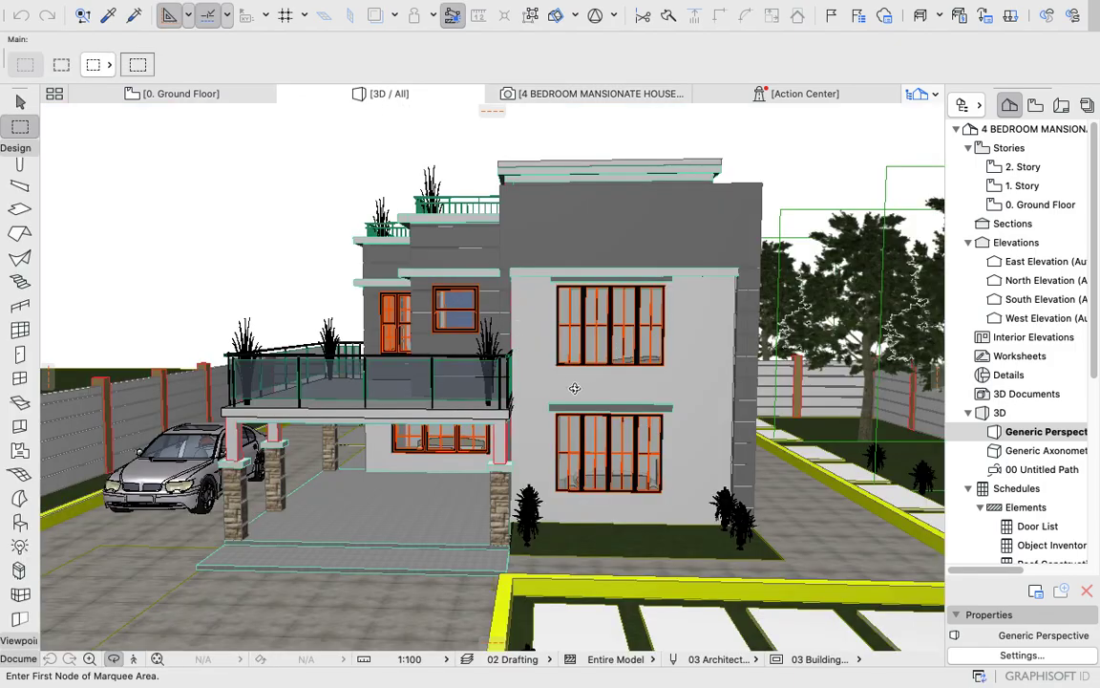
{"action": "scroll", "coordinate": [573, 387], "scroll_direction": "down", "scroll_amount": 3}
{"action": "scroll", "coordinate": [574, 388], "scroll_direction": "down", "scroll_amount": 2}
{"action": "scroll", "coordinate": [509, 412], "scroll_direction": "up", "scroll_amount": 4}
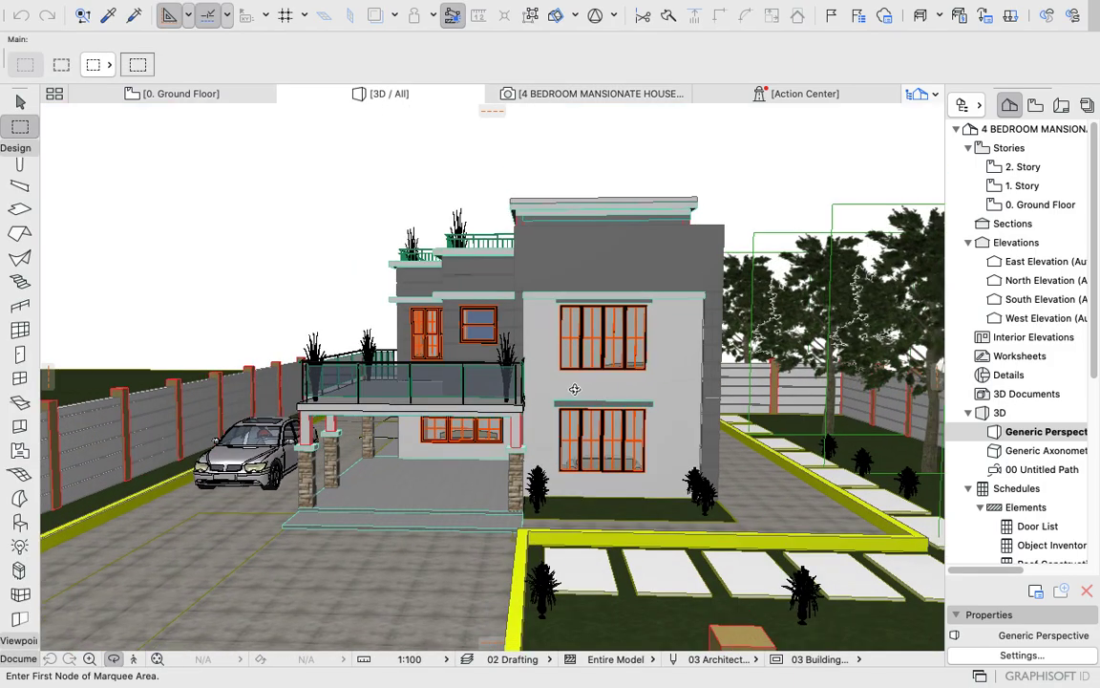
{"action": "middle_click_drag", "start_coordinate": [509, 412], "coordinate": [523, 410], "text": "shift"}
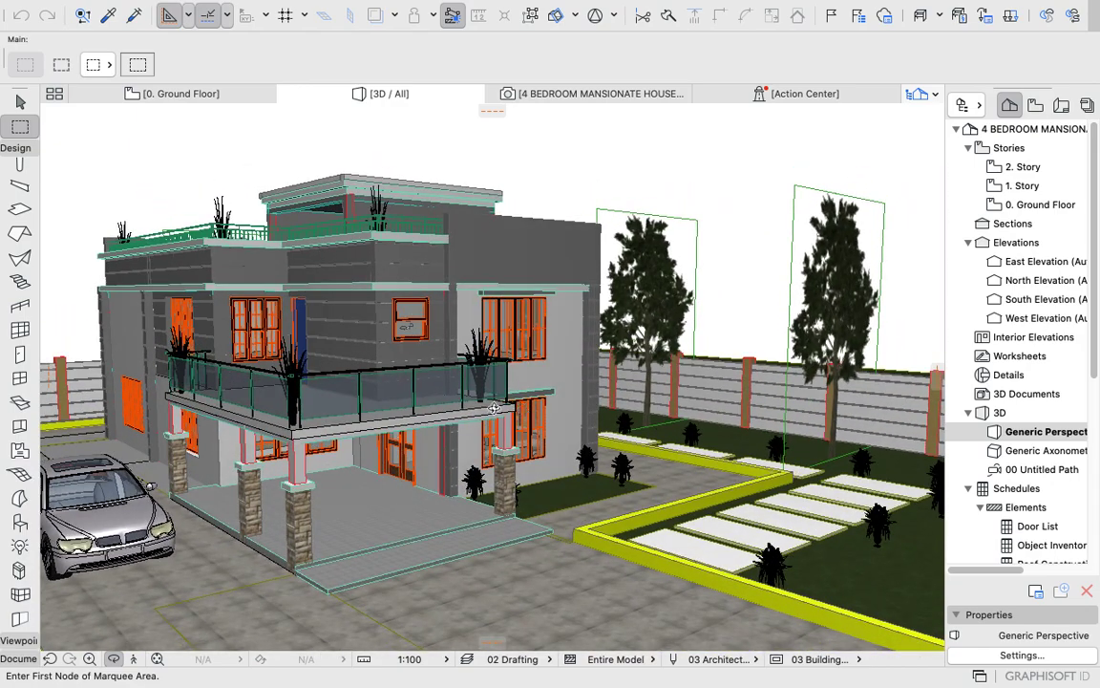
{"action": "scroll", "coordinate": [387, 366], "scroll_direction": "down", "scroll_amount": 2}
{"action": "scroll", "coordinate": [381, 386], "scroll_direction": "up", "scroll_amount": 3}
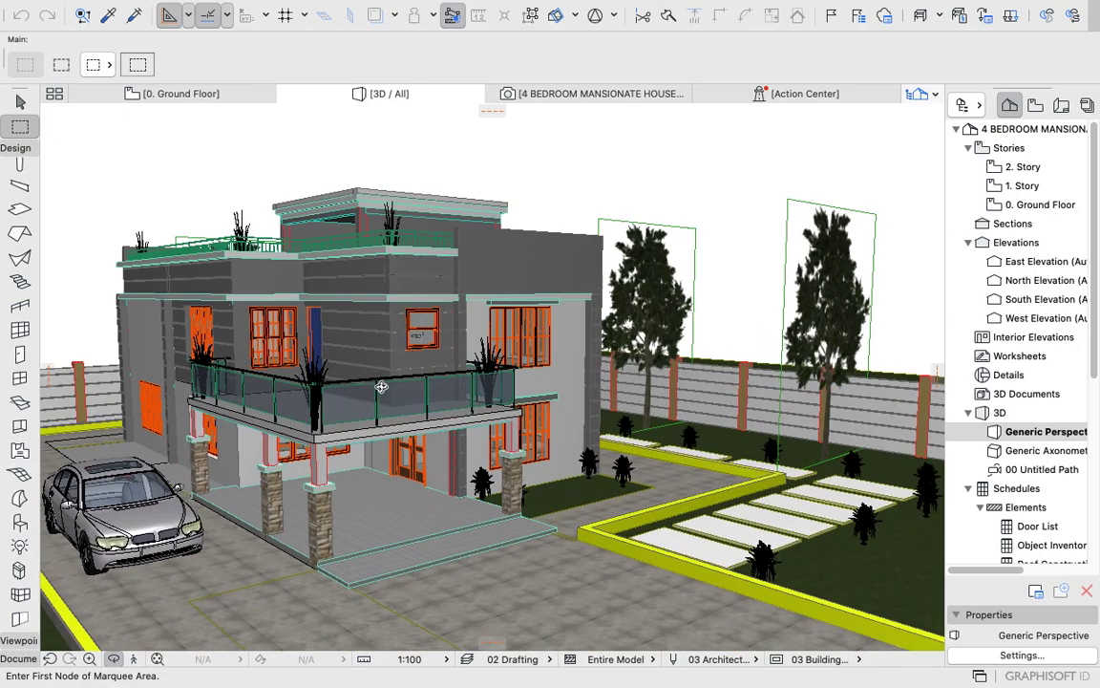
{"action": "middle_click_drag", "start_coordinate": [381, 386], "coordinate": [420, 432], "text": "shift"}
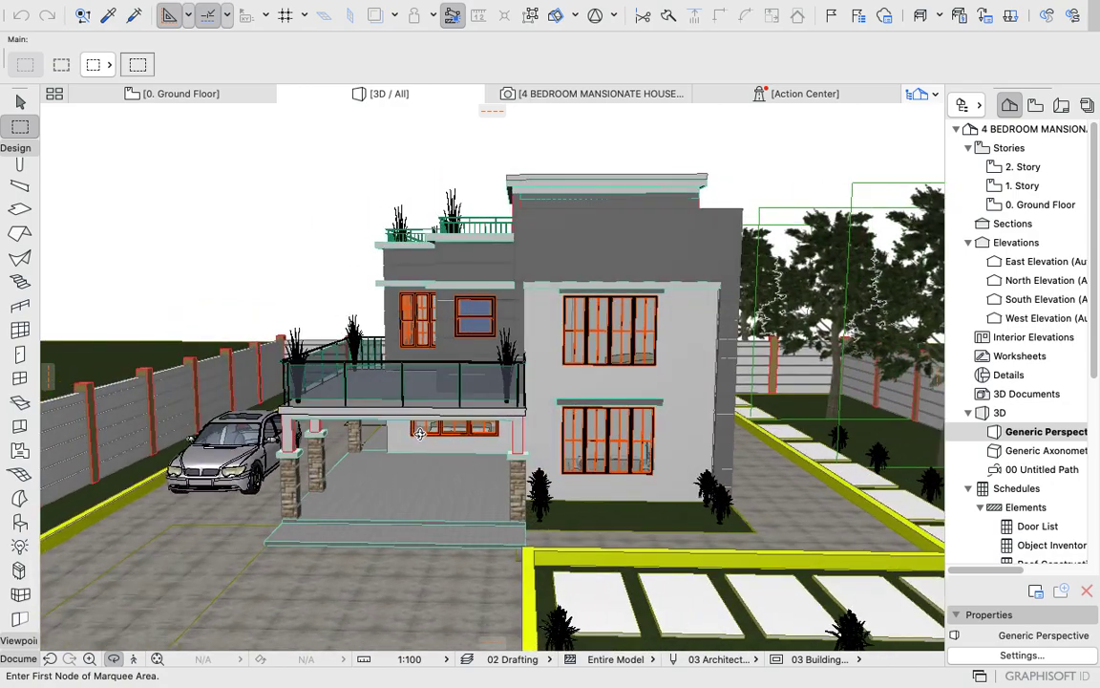
{"action": "scroll", "coordinate": [442, 326], "scroll_direction": "up", "scroll_amount": 1}
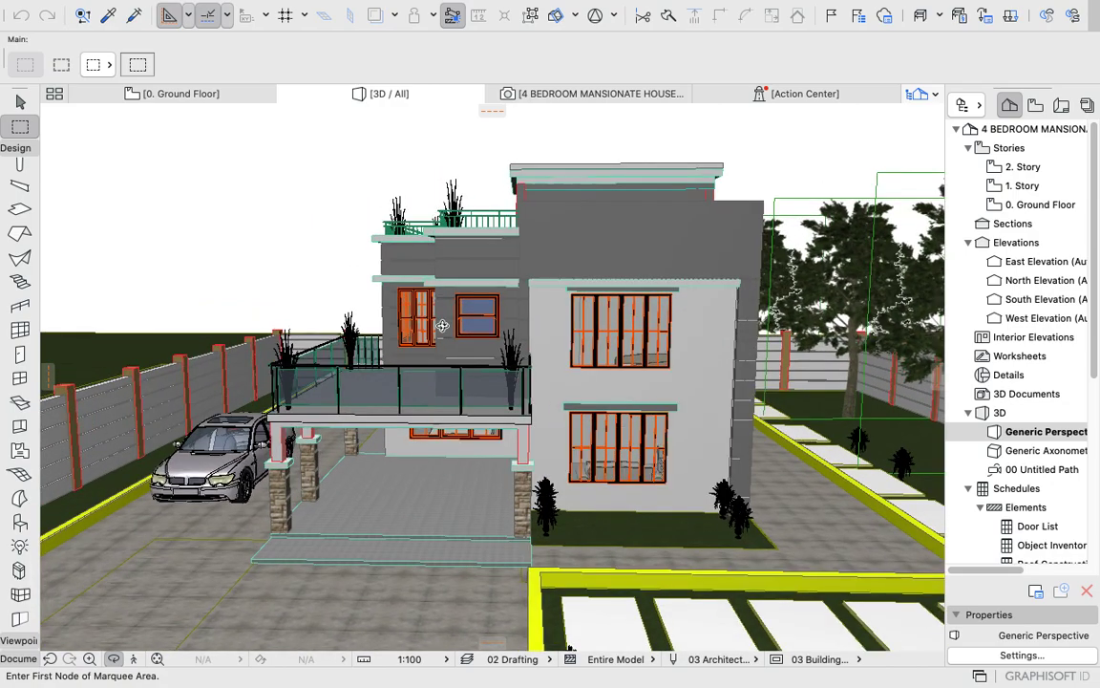
{"action": "scroll", "coordinate": [508, 380], "scroll_direction": "up", "scroll_amount": 1}
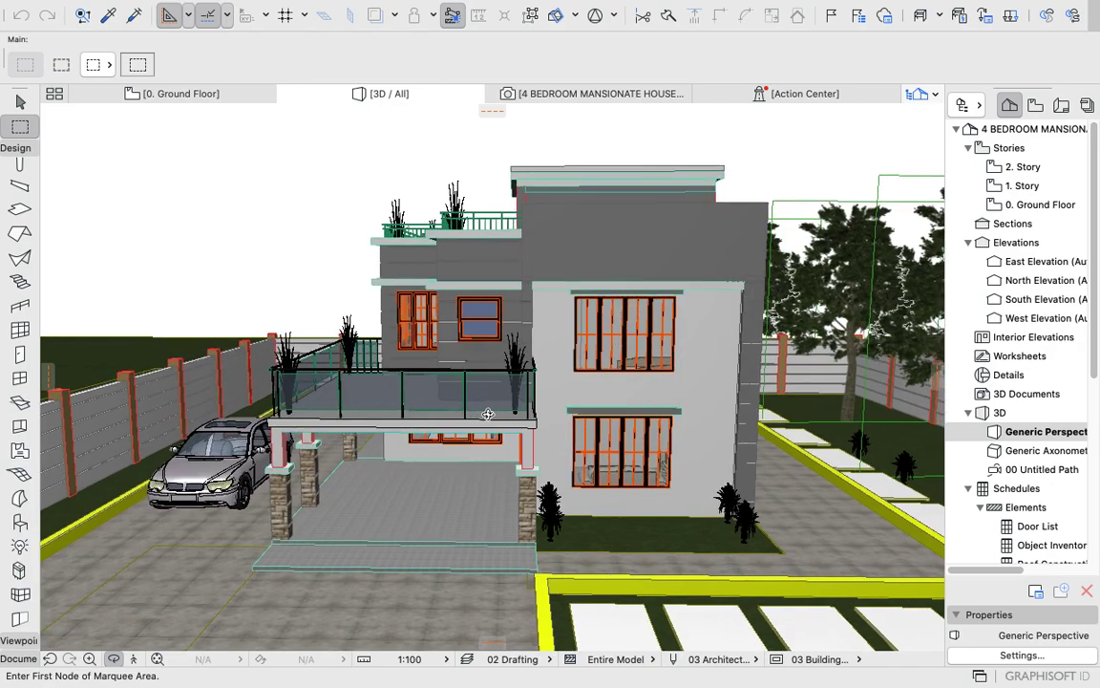
{"action": "middle_click_drag", "start_coordinate": [488, 414], "coordinate": [506, 416], "text": "shift"}
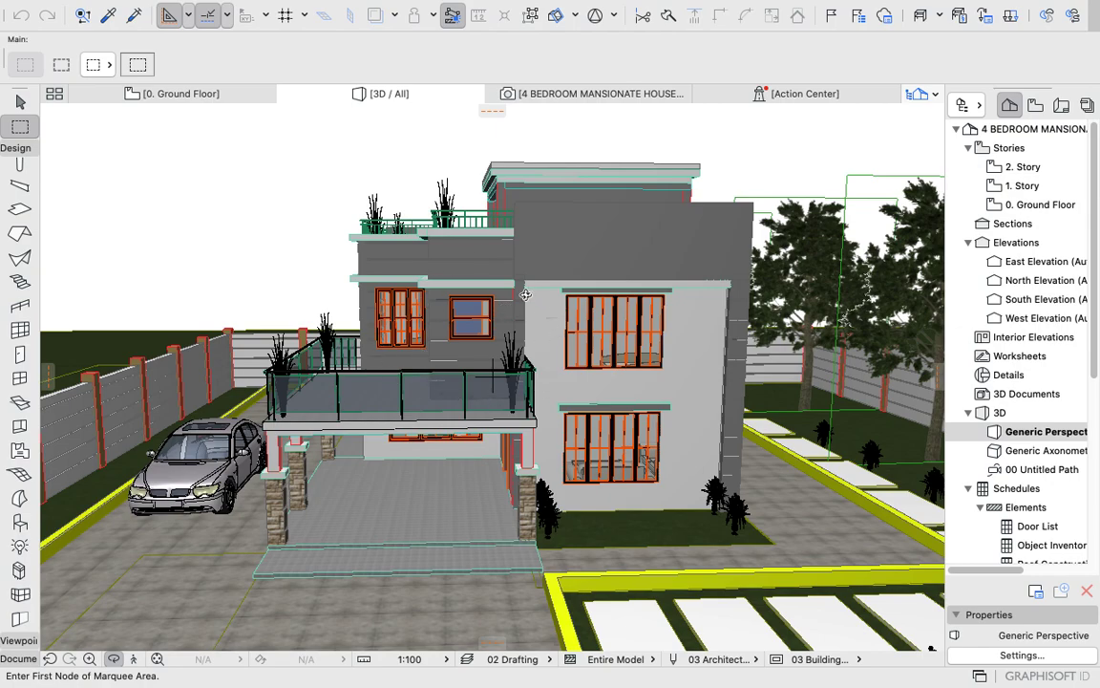
Step: Compare the existing rendered picture of the house with the live 3D perspective
{"action": "left_click", "coordinate": [534, 88]}
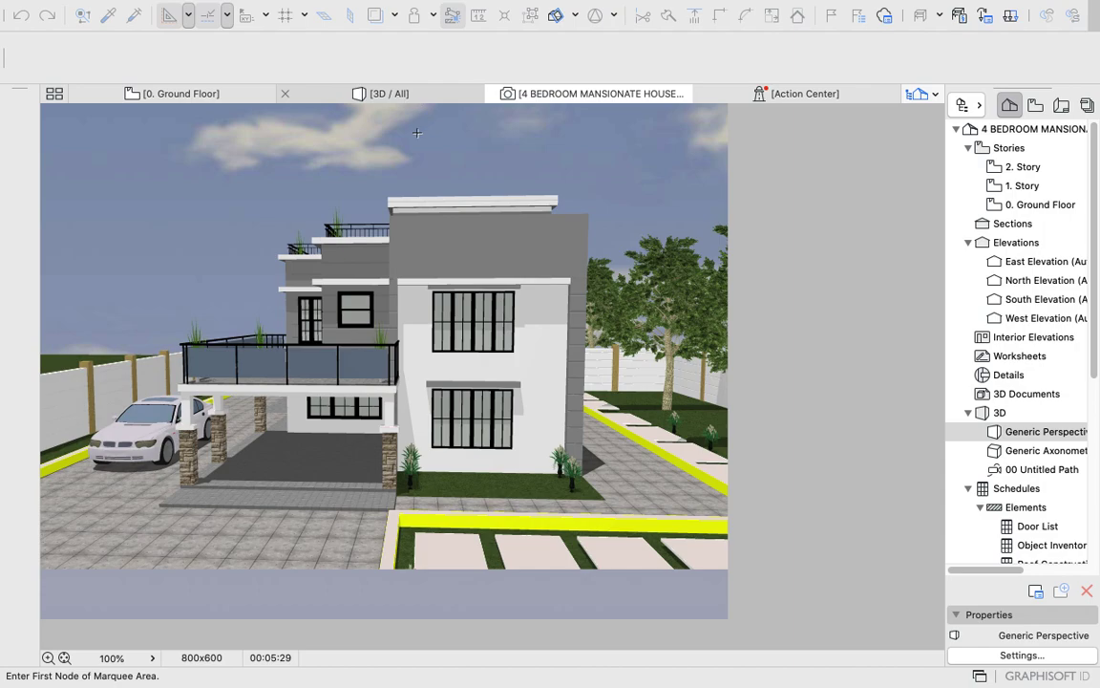
{"action": "left_click", "coordinate": [353, 89]}
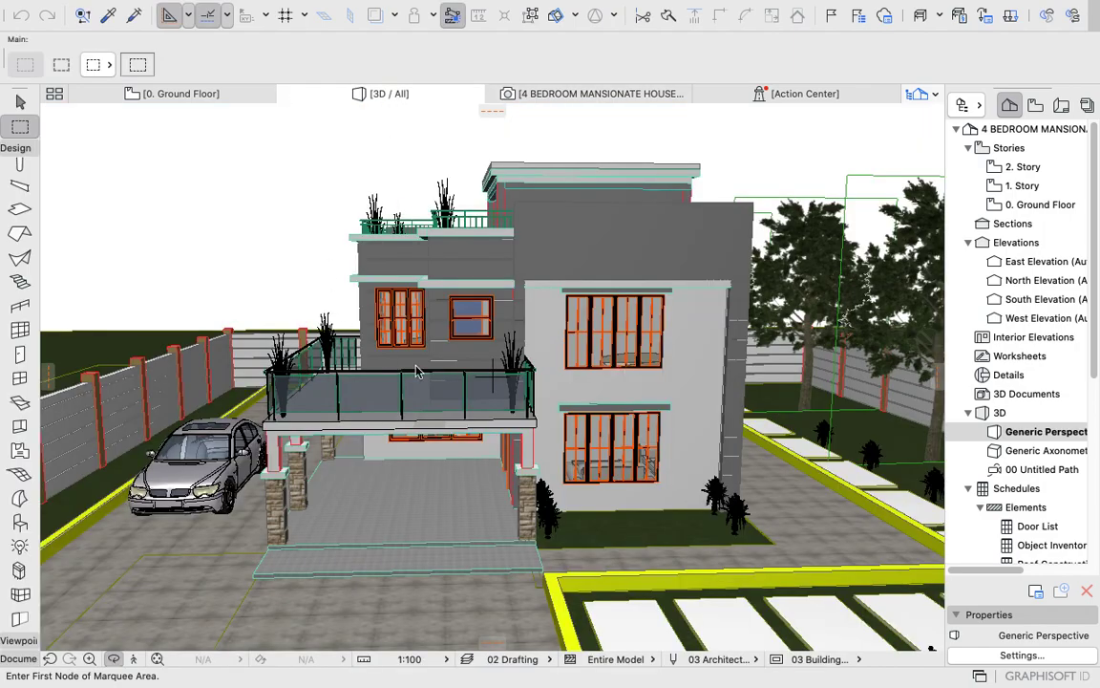
{"action": "left_click", "coordinate": [556, 95]}
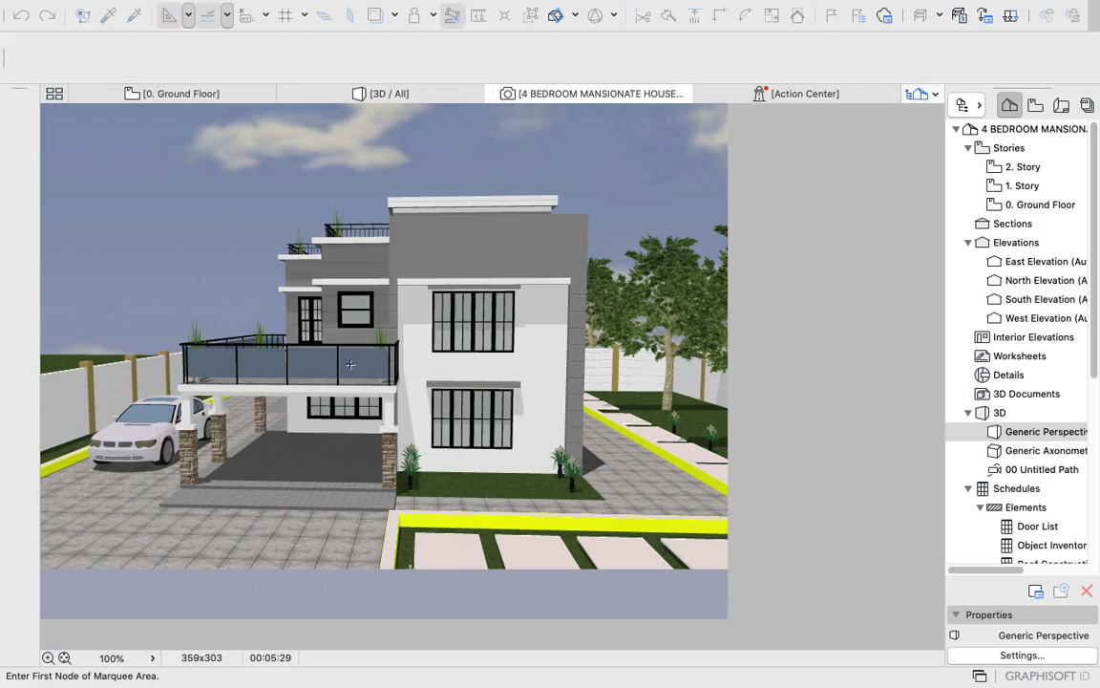
{"action": "left_click", "coordinate": [372, 96]}
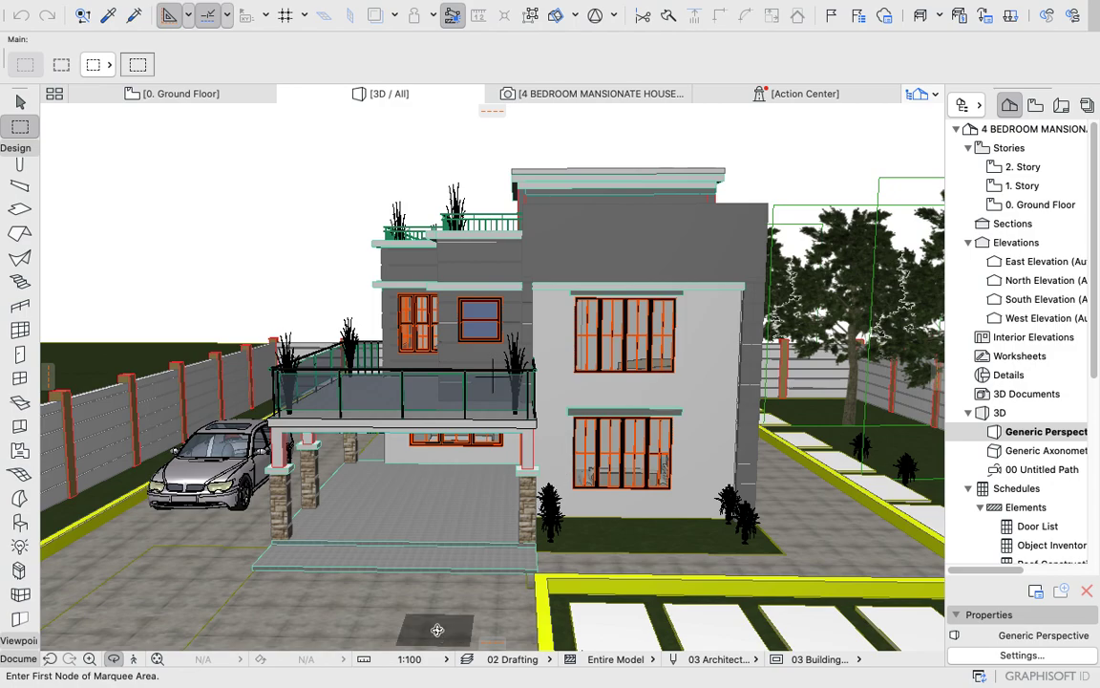
Step: Bring up the PhotoRendering Settings palette for the front perspective of the house
{"action": "scroll", "coordinate": [525, 440], "scroll_direction": "up", "scroll_amount": 2}
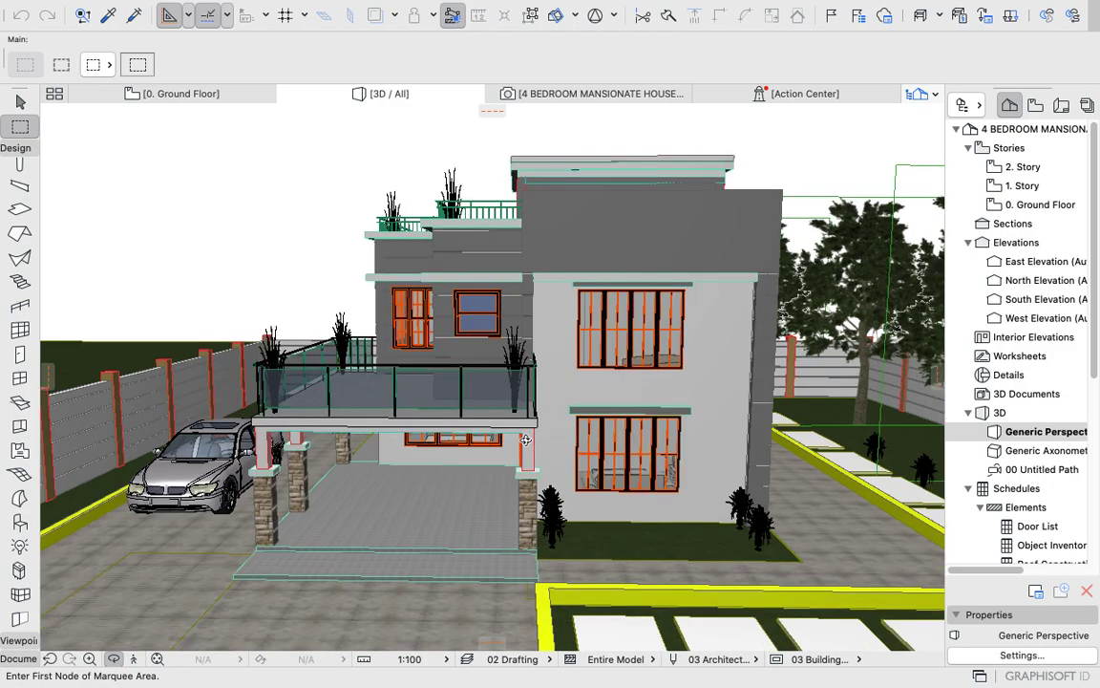
{"action": "scroll", "coordinate": [525, 444], "scroll_direction": "up", "scroll_amount": 1}
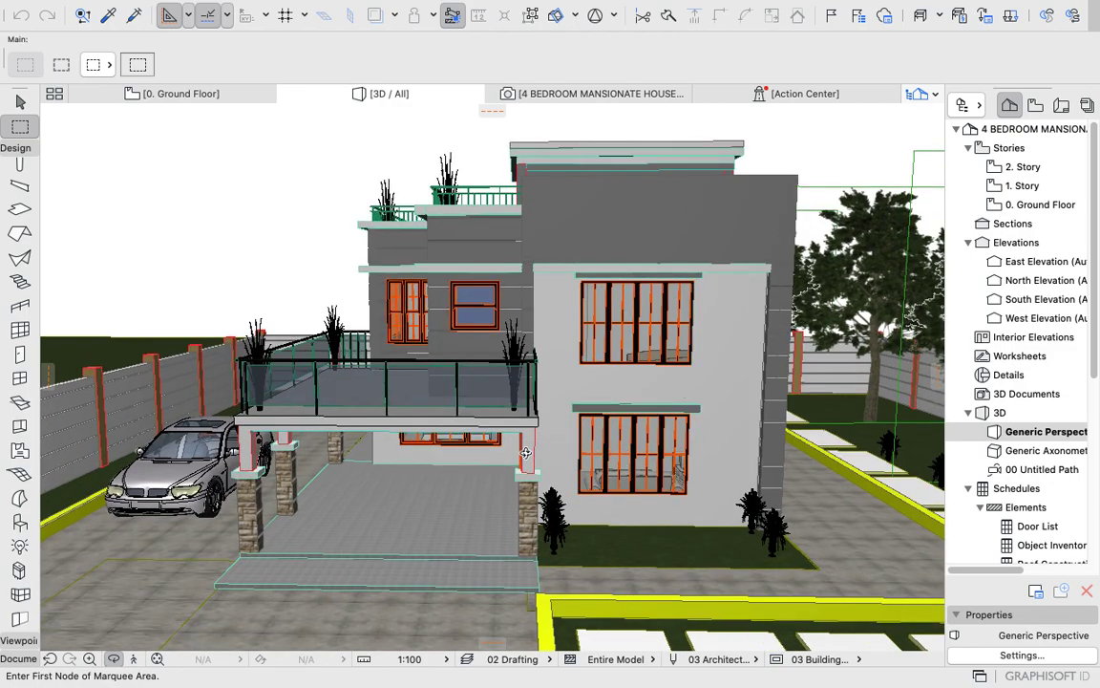
{"action": "scroll", "coordinate": [525, 452], "scroll_direction": "up", "scroll_amount": 1}
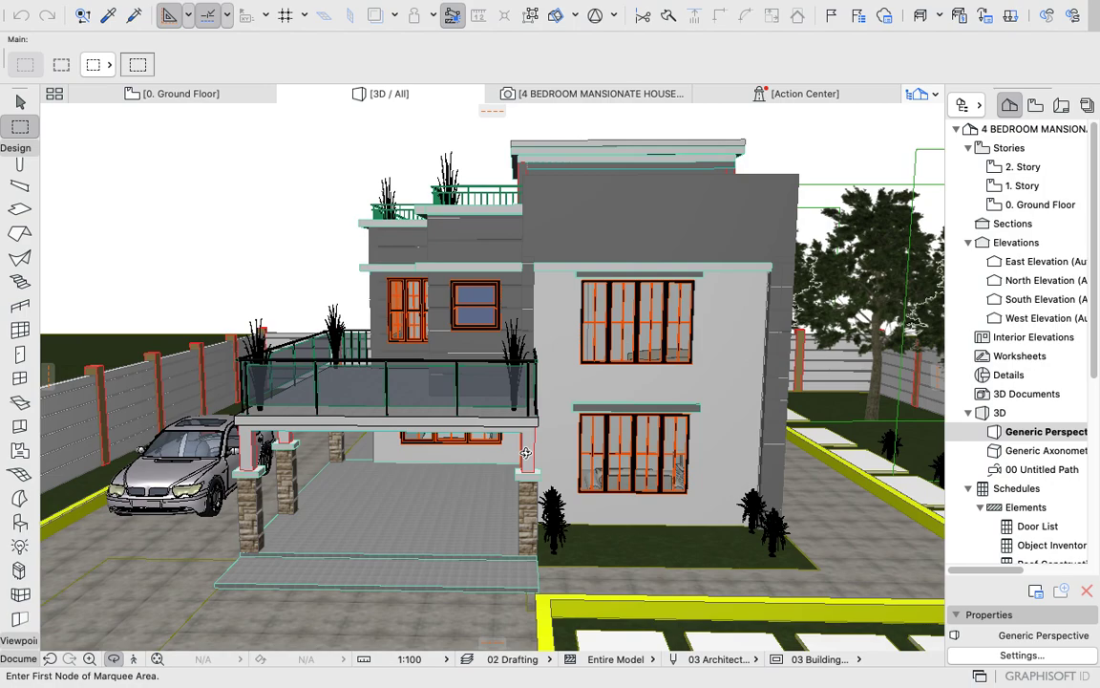
{"action": "scroll", "coordinate": [525, 453], "scroll_direction": "up", "scroll_amount": 1}
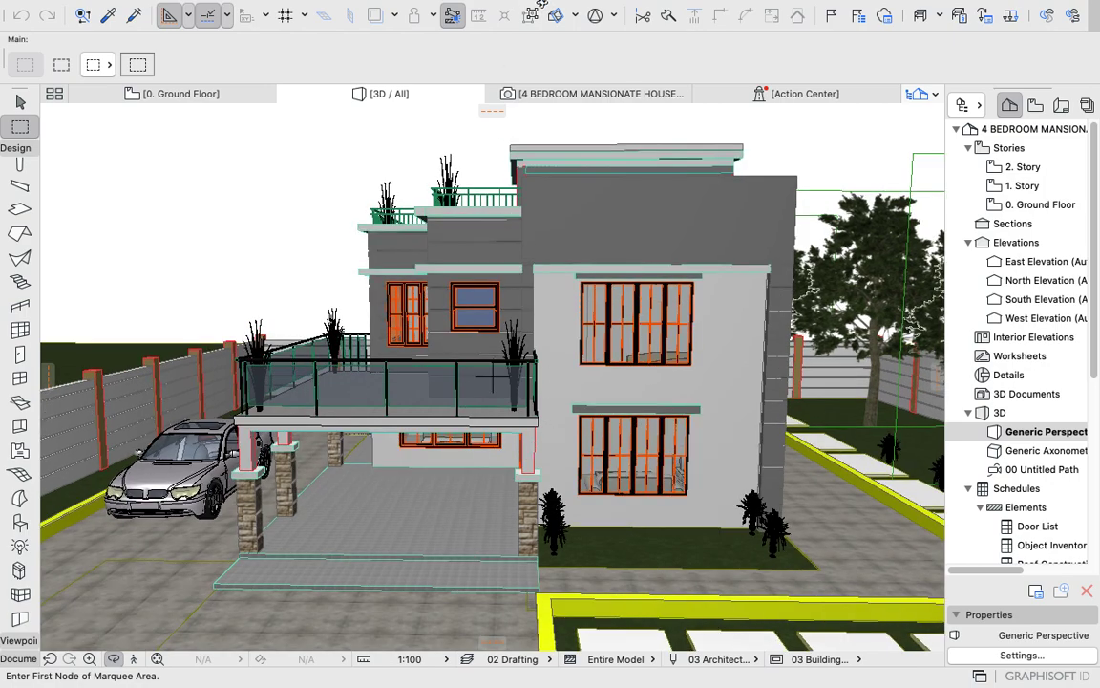
{"action": "mouse_move", "coordinate": [135, 5]}
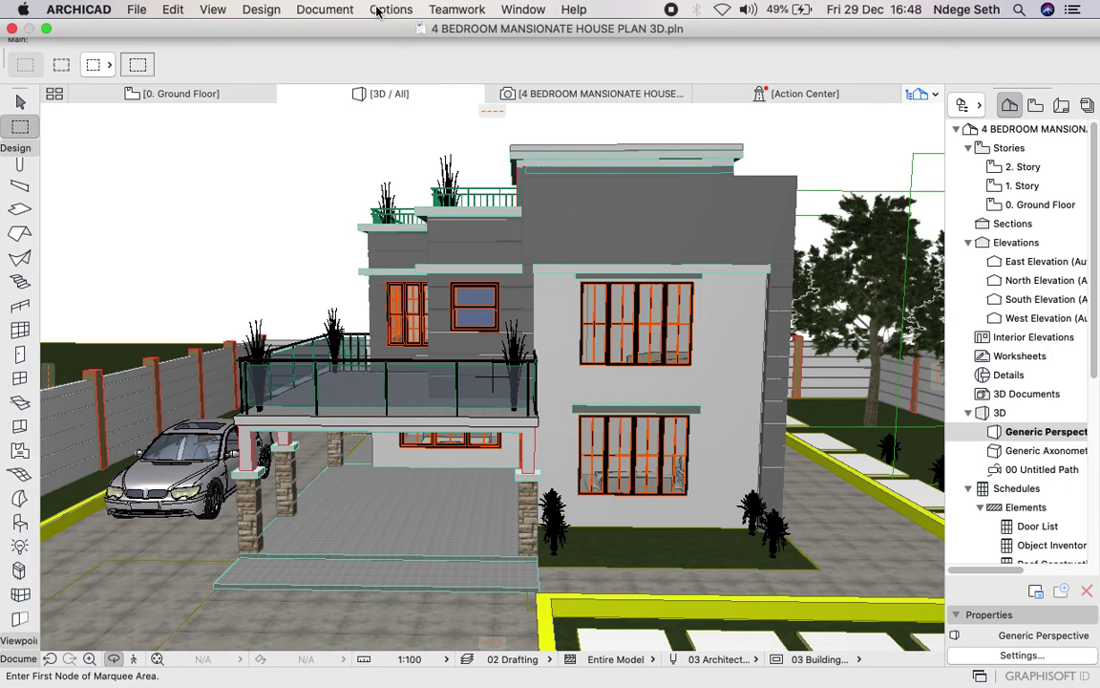
{"action": "left_click", "coordinate": [520, 10]}
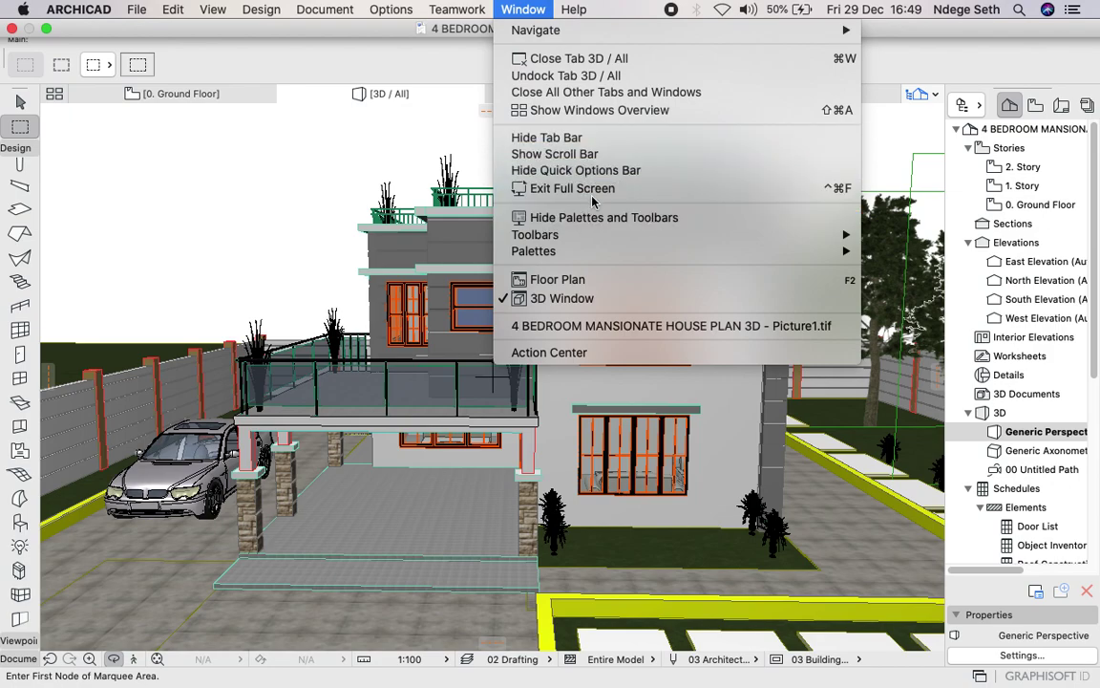
{"action": "mouse_move", "coordinate": [564, 248]}
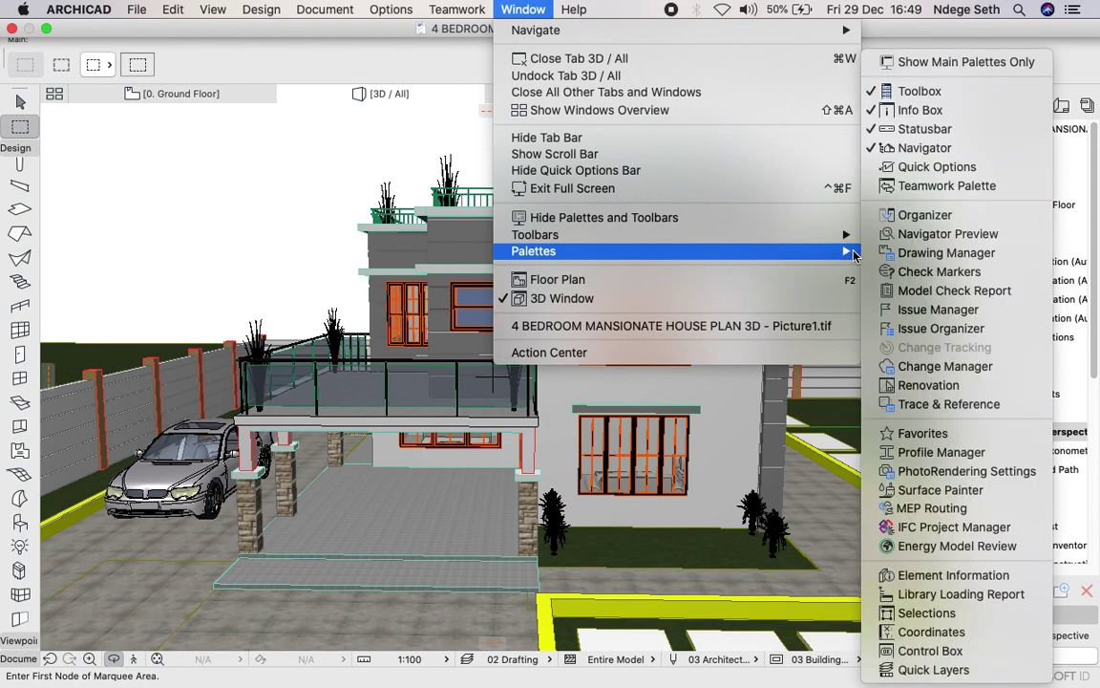
{"action": "left_click", "coordinate": [952, 472]}
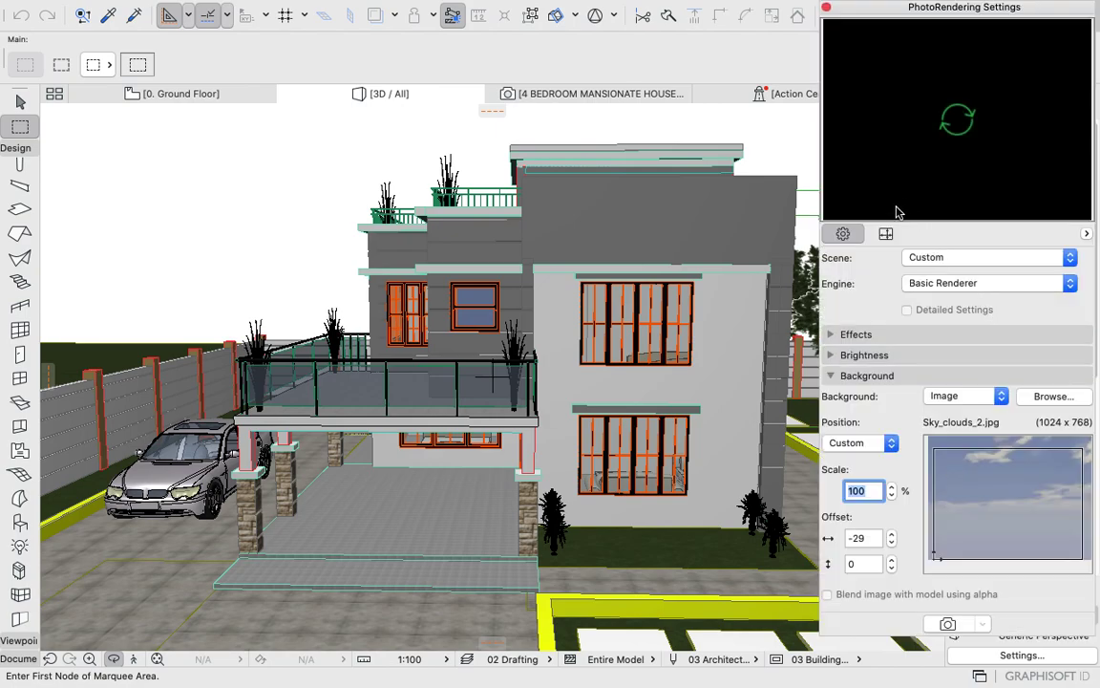
Step: Review the output size options for the rendering and return to the general rendering settings
{"action": "left_click", "coordinate": [843, 234]}
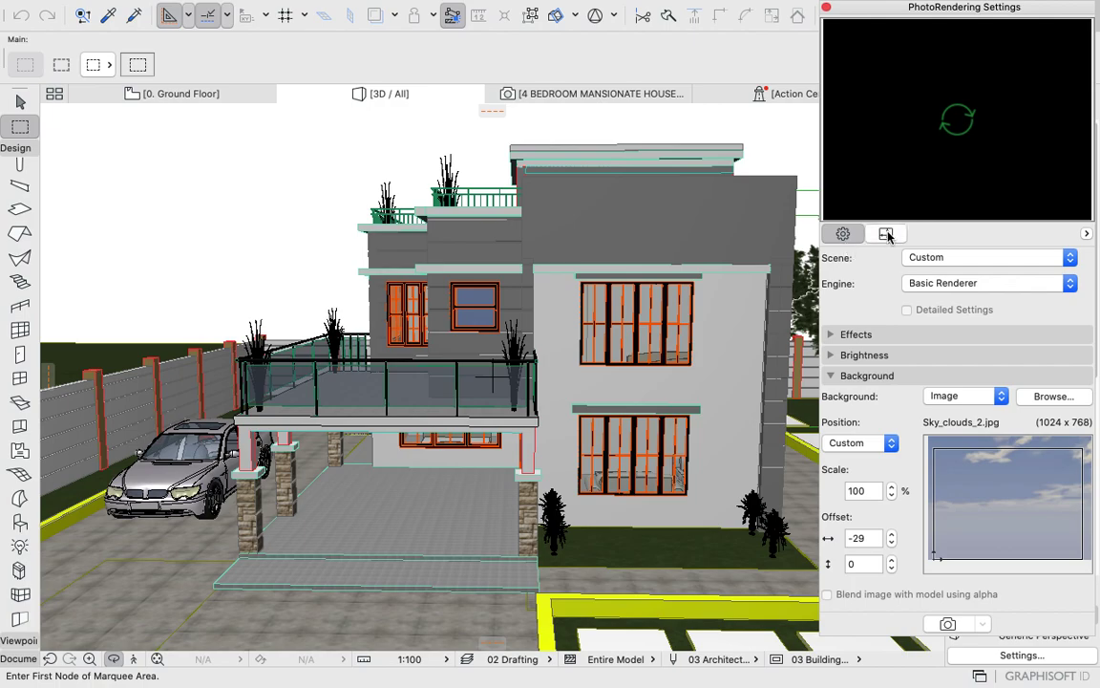
{"action": "left_click", "coordinate": [887, 235]}
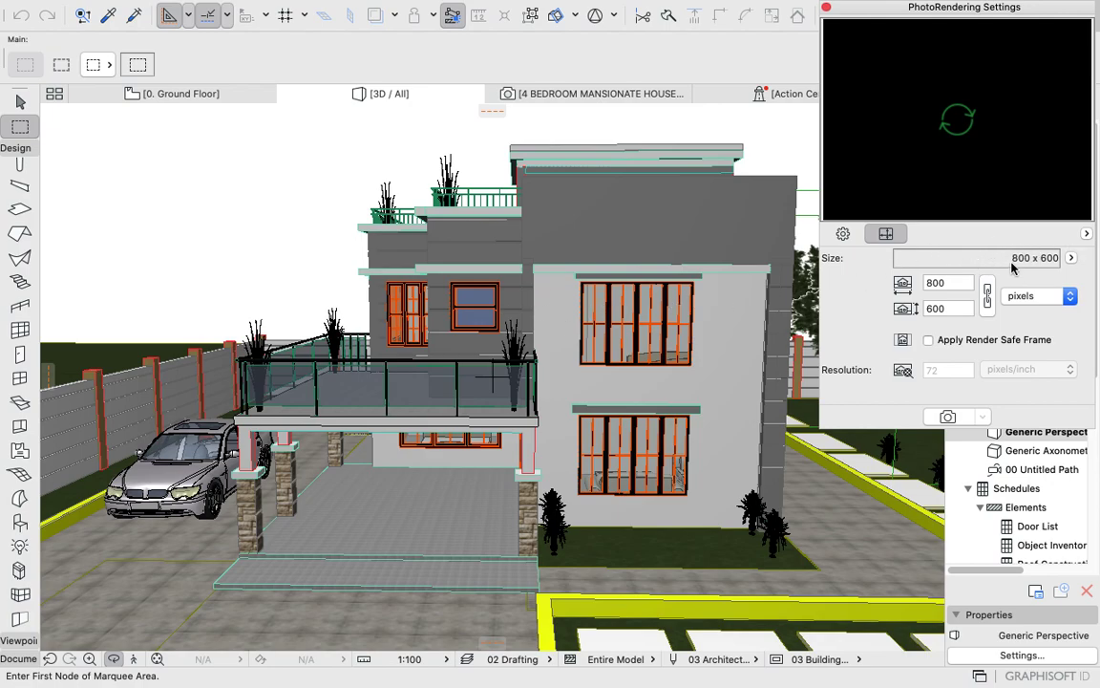
{"action": "left_click", "coordinate": [842, 233]}
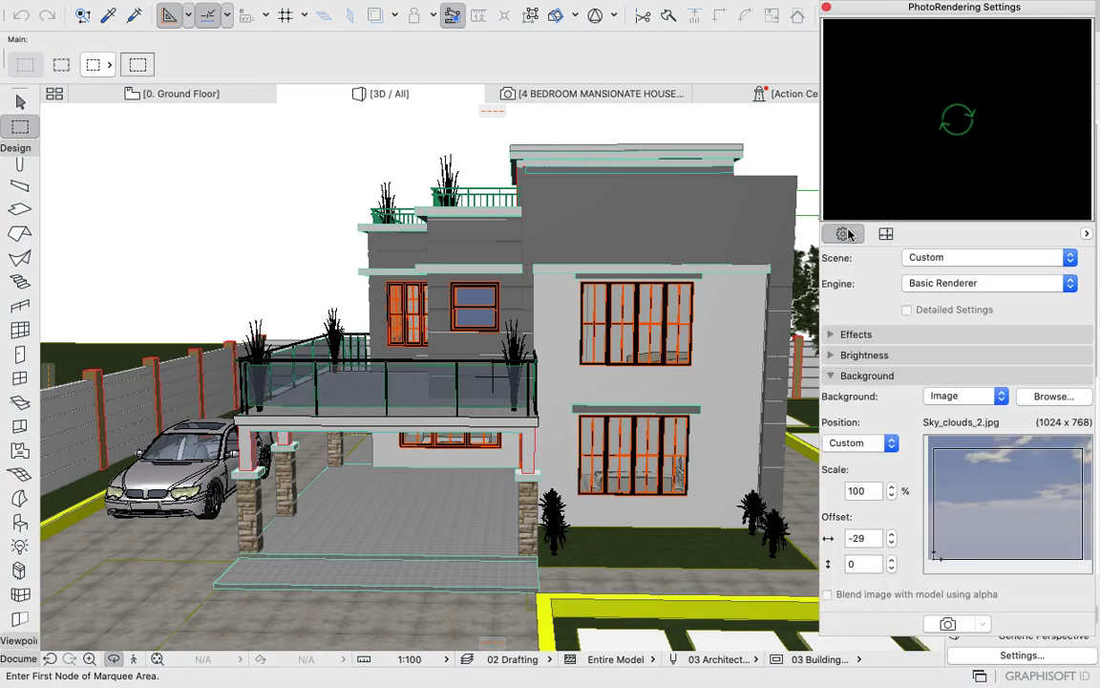
Step: Choose the Custom scene and the Basic Renderer engine for the rendering
{"action": "left_click", "coordinate": [951, 260]}
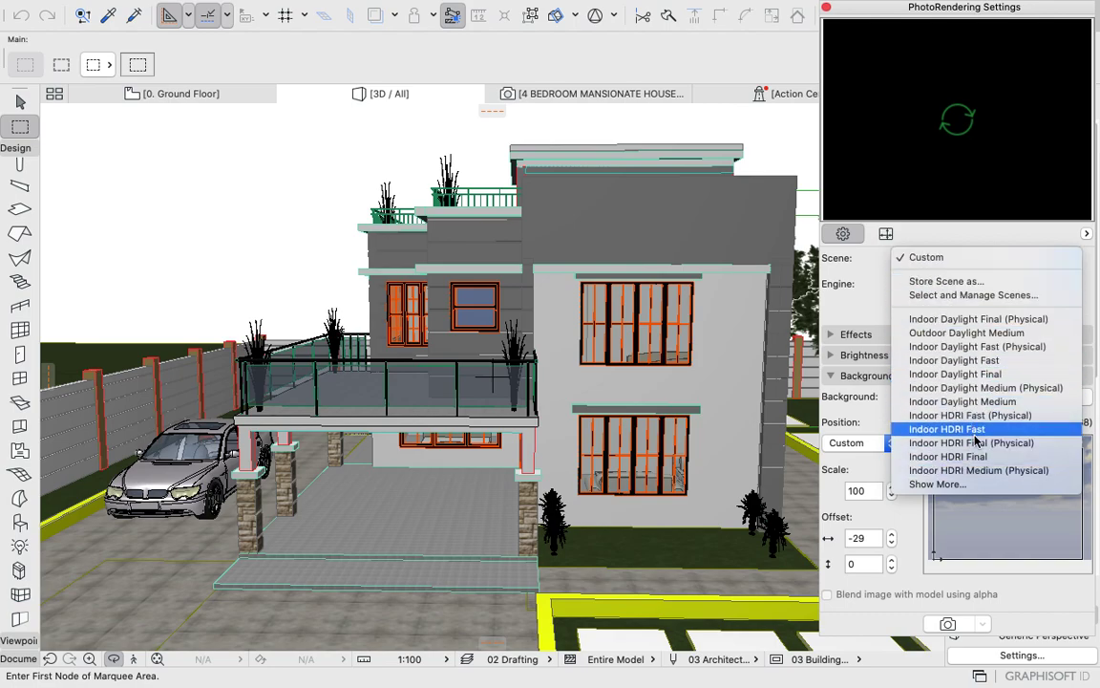
{"action": "left_click", "coordinate": [926, 262]}
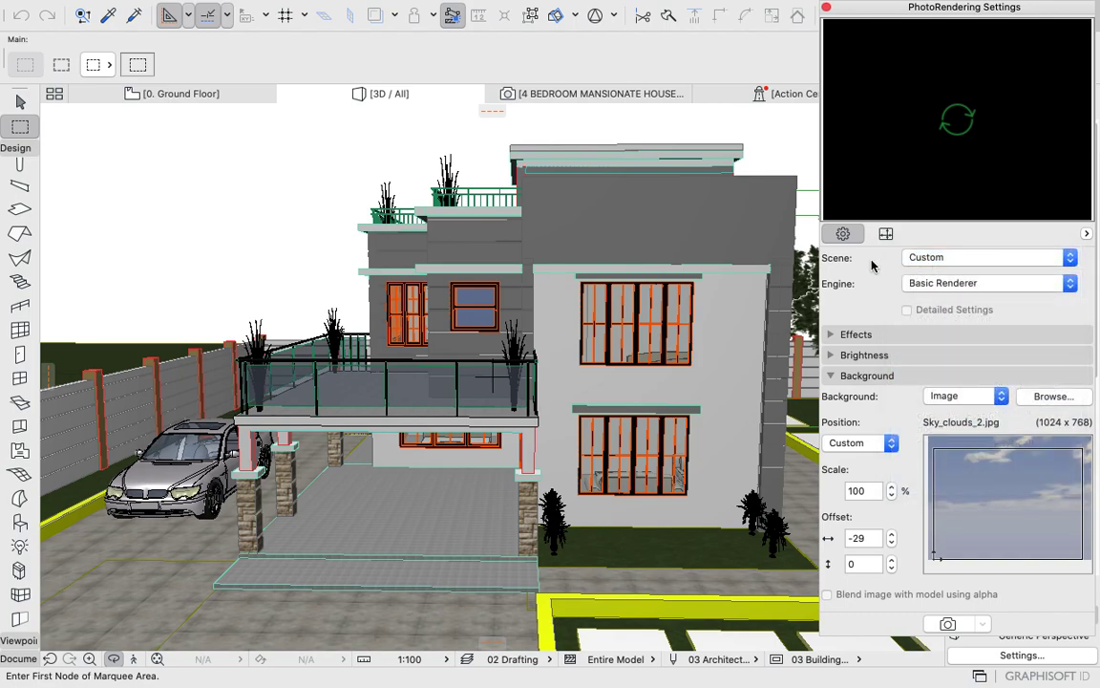
{"action": "left_click", "coordinate": [914, 283]}
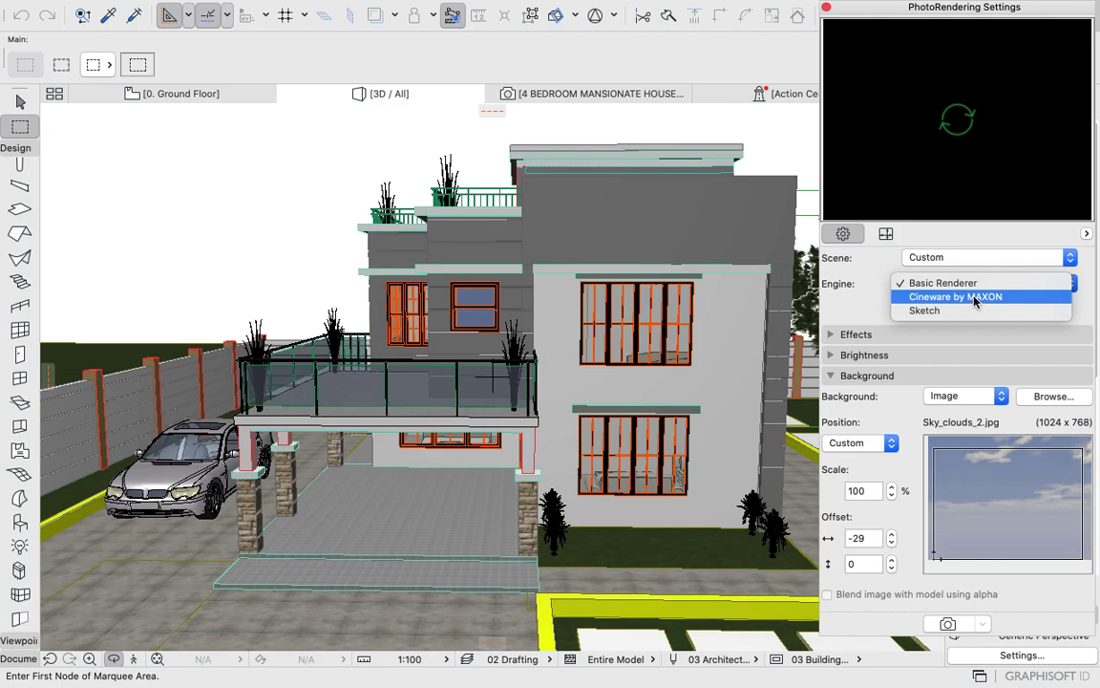
{"action": "left_click", "coordinate": [933, 284]}
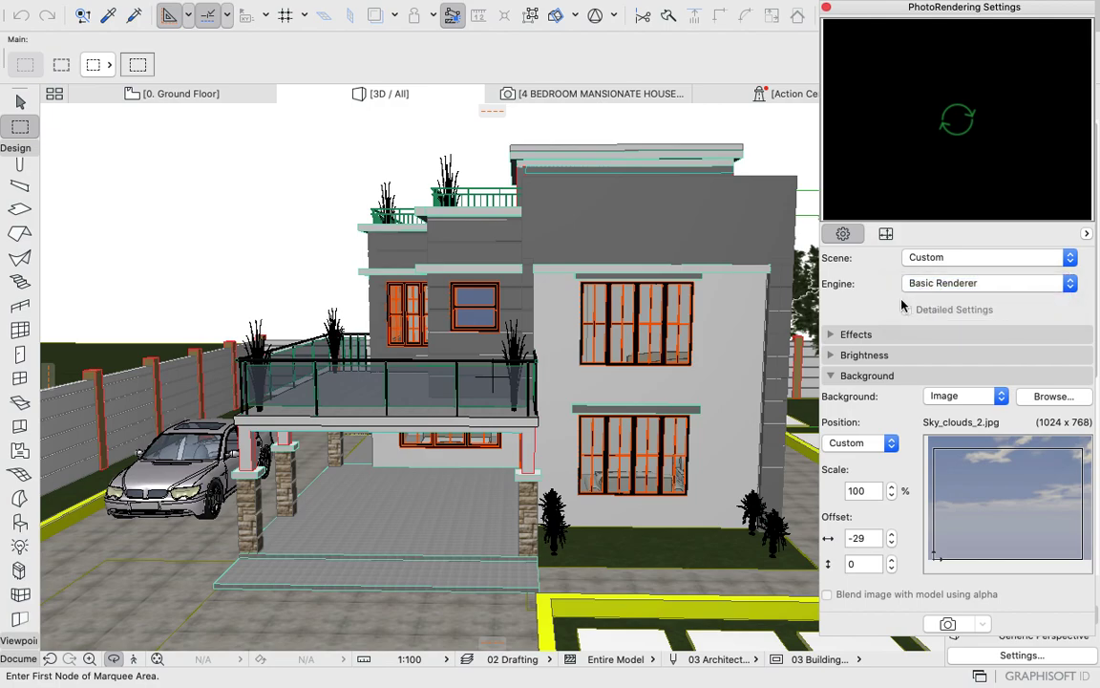
Step: Try the Flat Shading and Final rendering methods in the effects settings, and settle on Best
{"action": "left_click", "coordinate": [831, 333]}
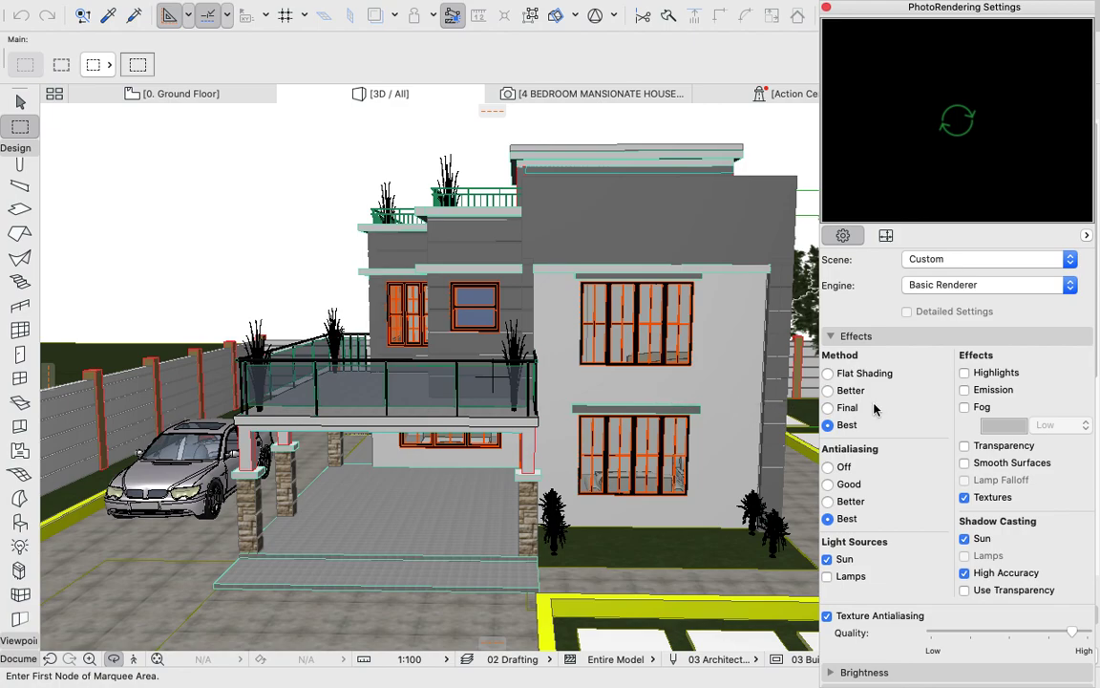
{"action": "left_click", "coordinate": [829, 374]}
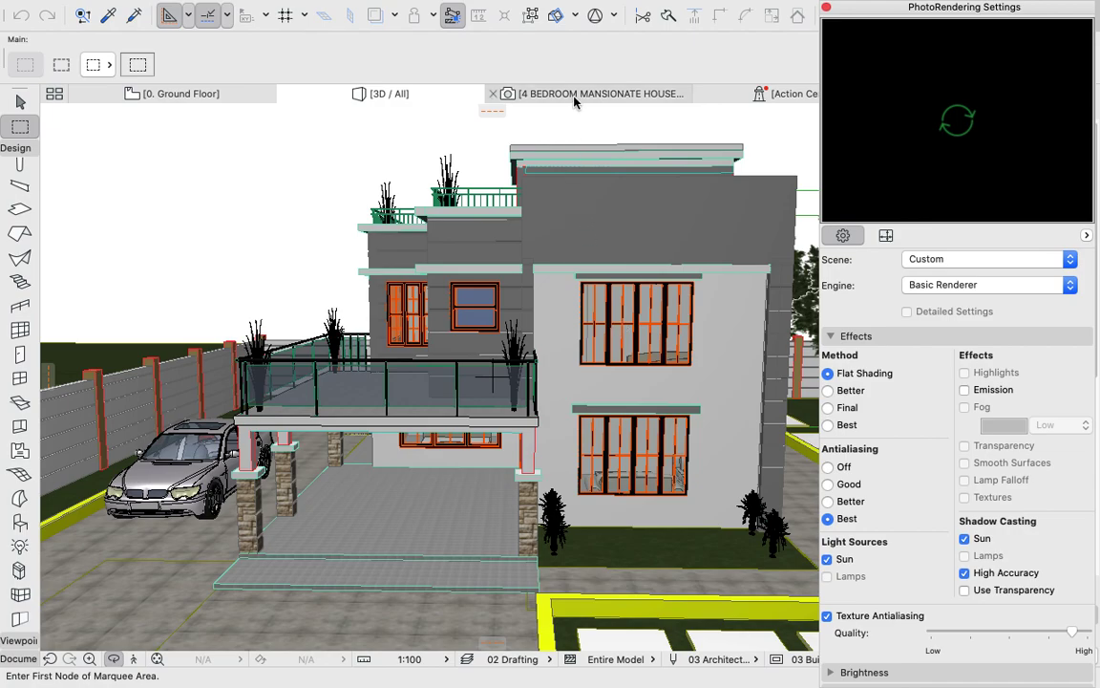
{"action": "mouse_move", "coordinate": [575, 99]}
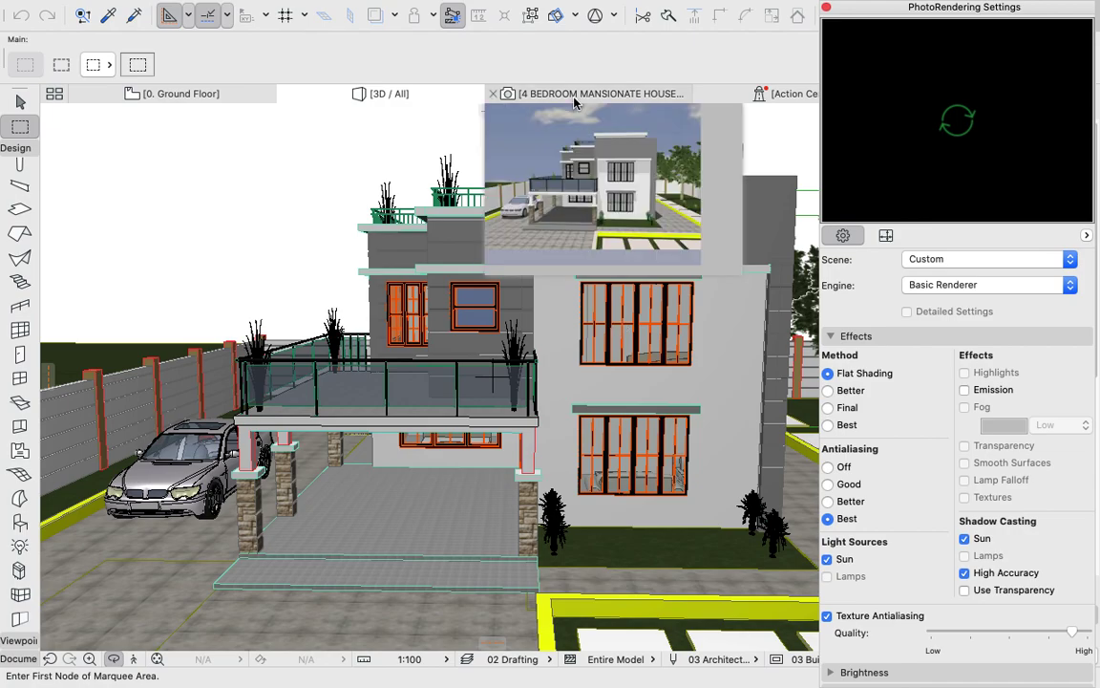
{"action": "left_click", "coordinate": [827, 408]}
{"action": "left_click", "coordinate": [829, 425]}
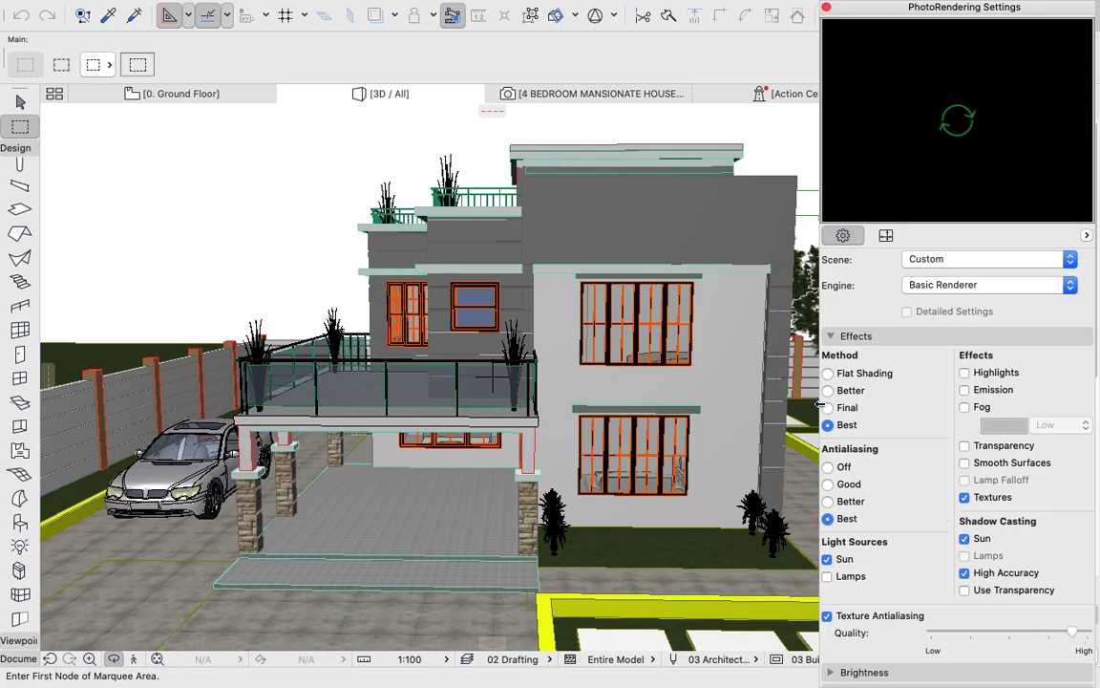
{"action": "left_click", "coordinate": [830, 337]}
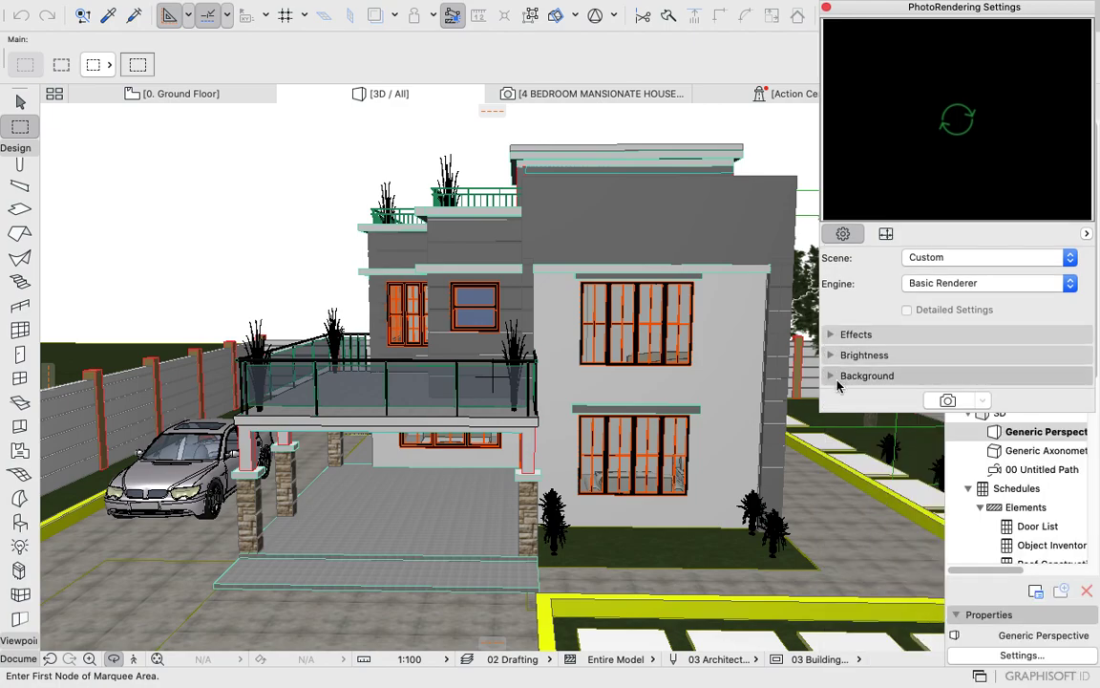
Step: Show the background settings and choose Image as the rendering background
{"action": "left_click", "coordinate": [831, 376]}
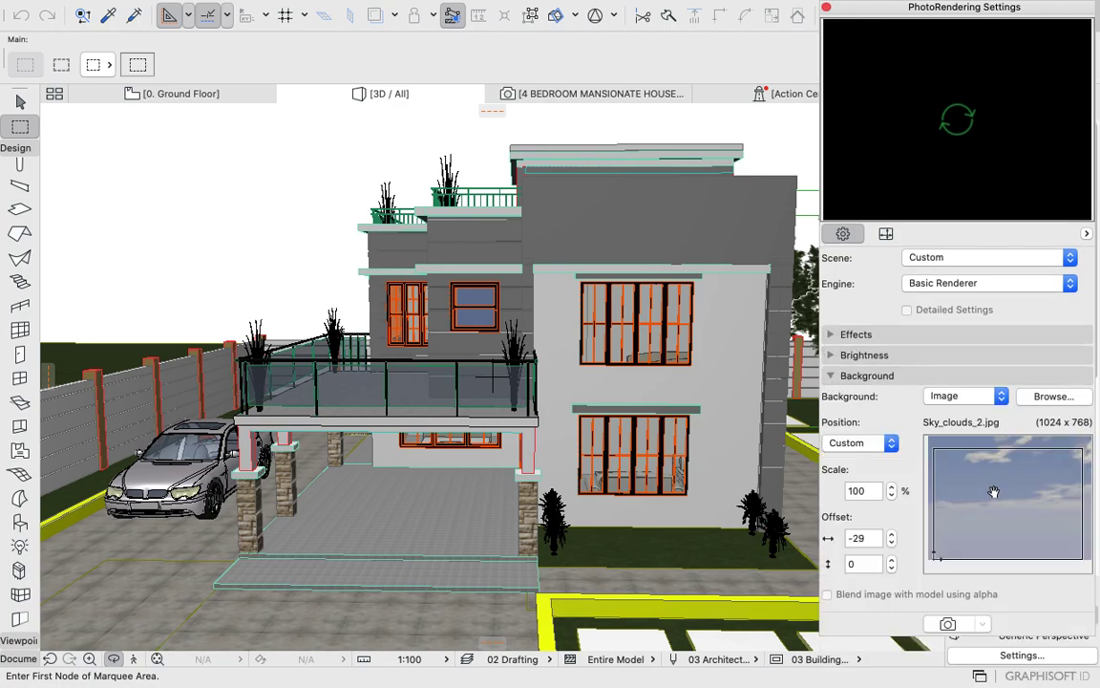
{"action": "left_click", "coordinate": [958, 395]}
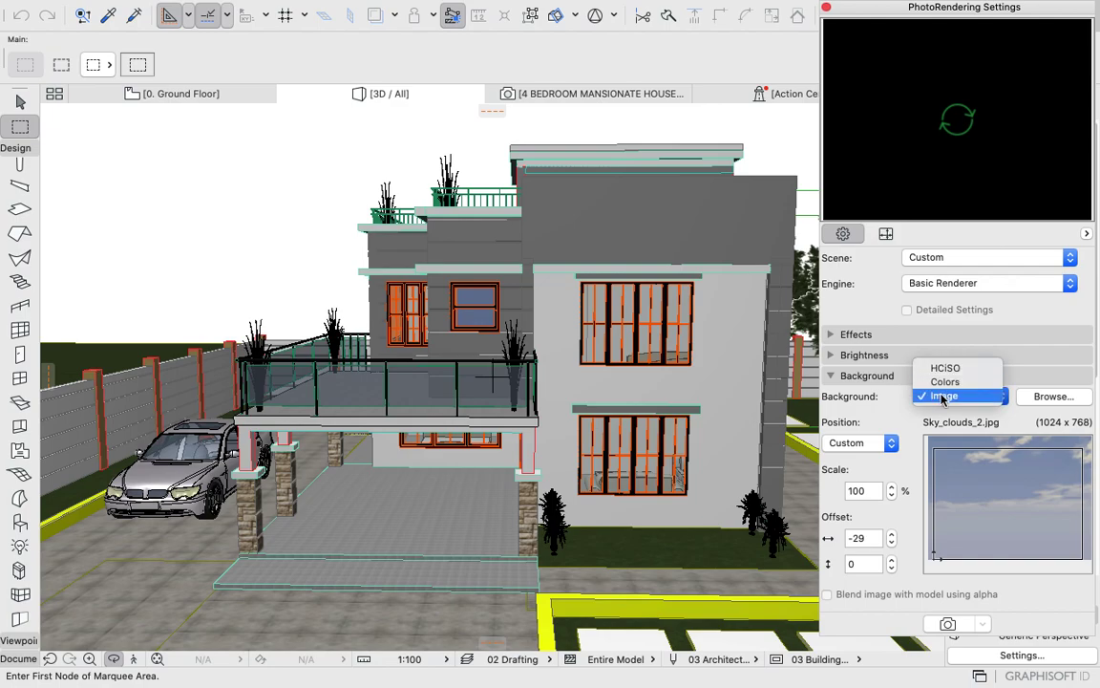
{"action": "left_click", "coordinate": [943, 397]}
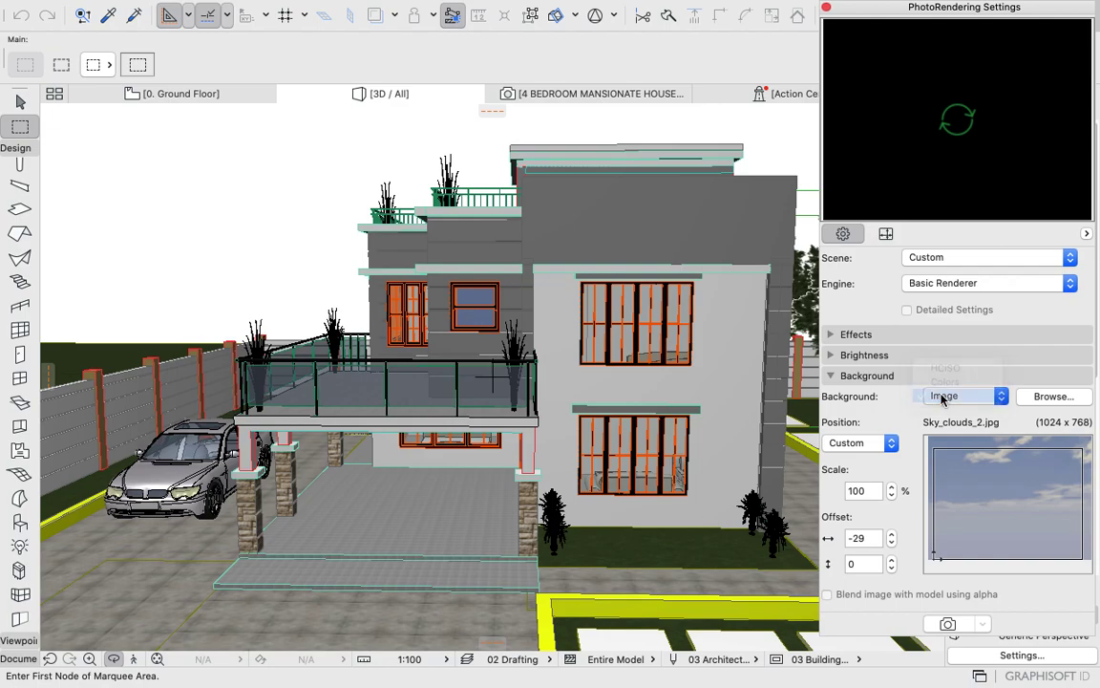
Step: Browse the background image library and preview Sky_clear1_photo.jpg in the Photos 1024x768 25 folder
{"action": "left_click", "coordinate": [1054, 397]}
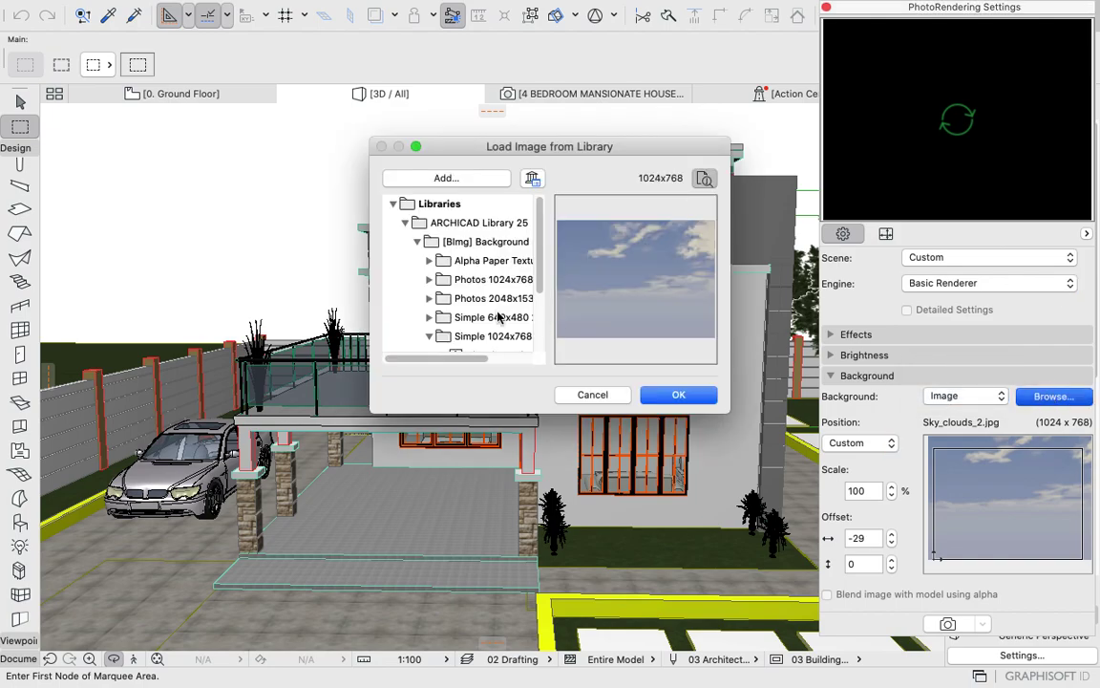
{"action": "left_click_drag", "start_coordinate": [467, 361], "coordinate": [489, 361]}
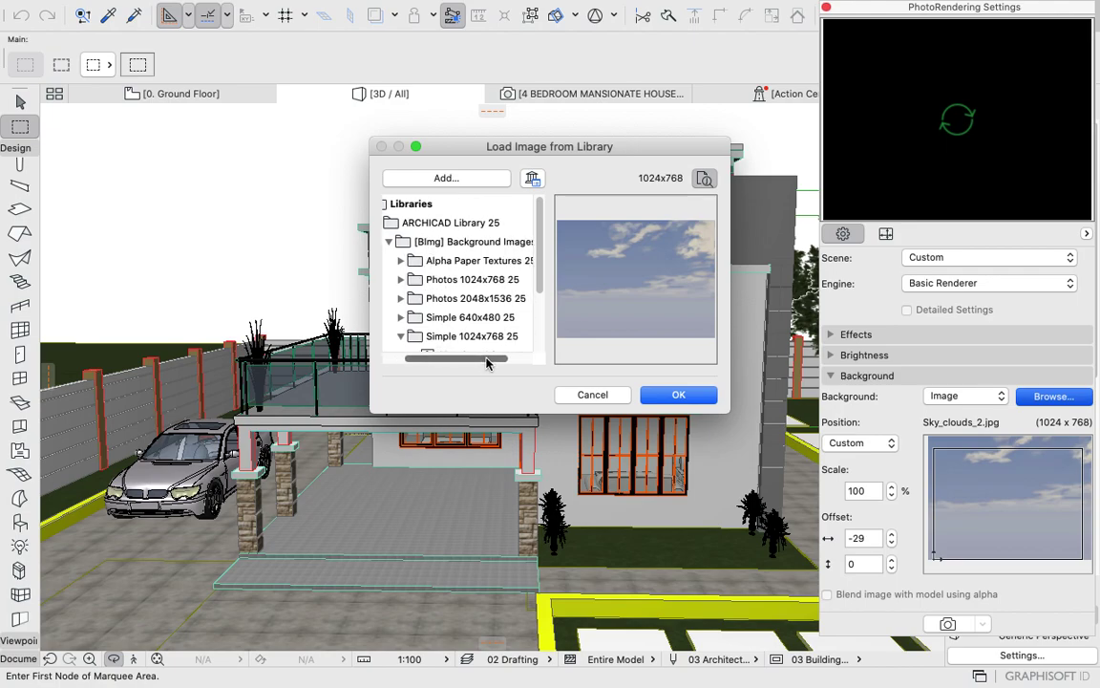
{"action": "left_click", "coordinate": [449, 263]}
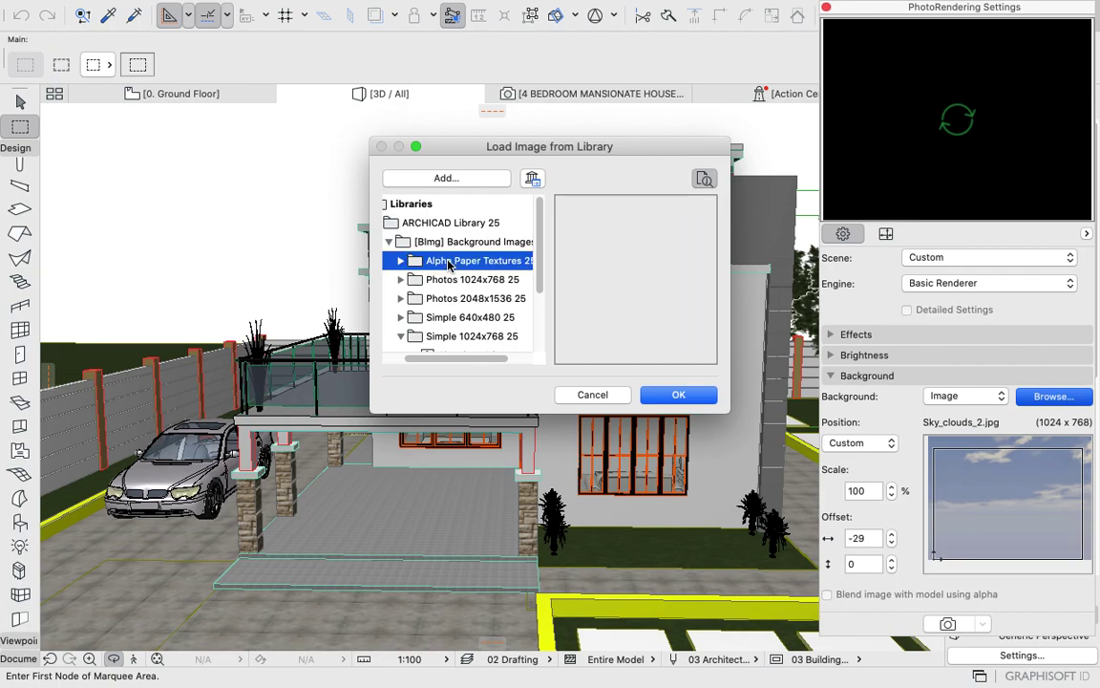
{"action": "left_click", "coordinate": [440, 279]}
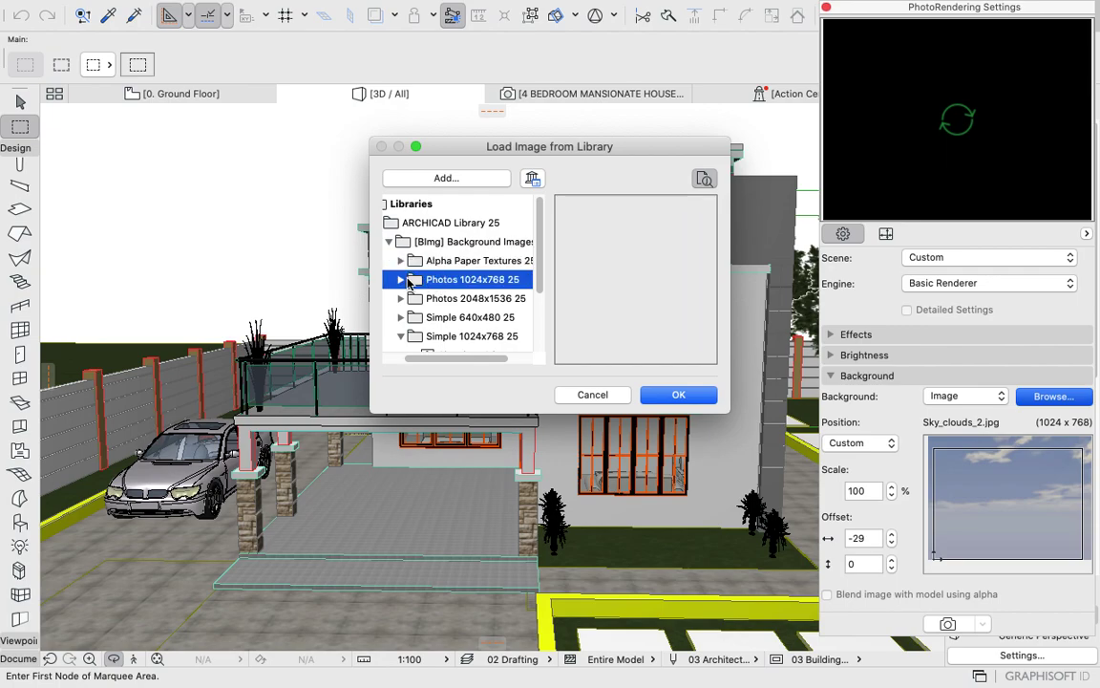
{"action": "left_click", "coordinate": [401, 279]}
{"action": "left_click", "coordinate": [449, 298]}
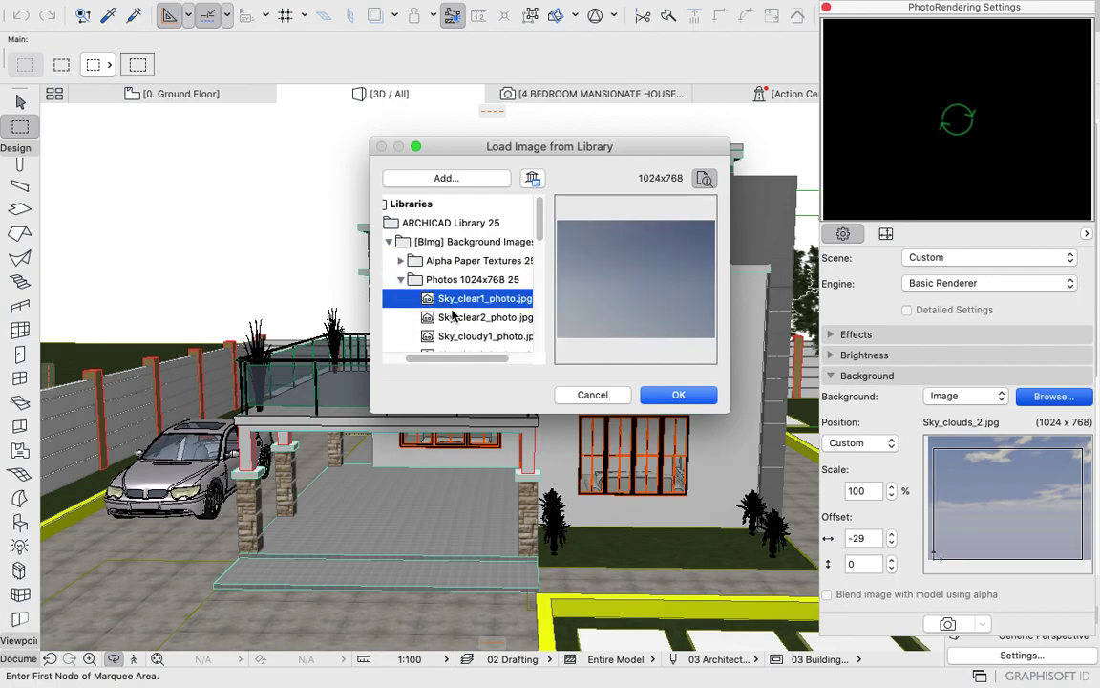
Step: Preview the other clear, cloudy and stars sky photos in turn, up to Sky_storm1_photo.jpg
{"action": "left_click", "coordinate": [455, 318]}
{"action": "scroll", "coordinate": [455, 319], "scroll_direction": "down", "scroll_amount": 1}
{"action": "left_click", "coordinate": [456, 316]}
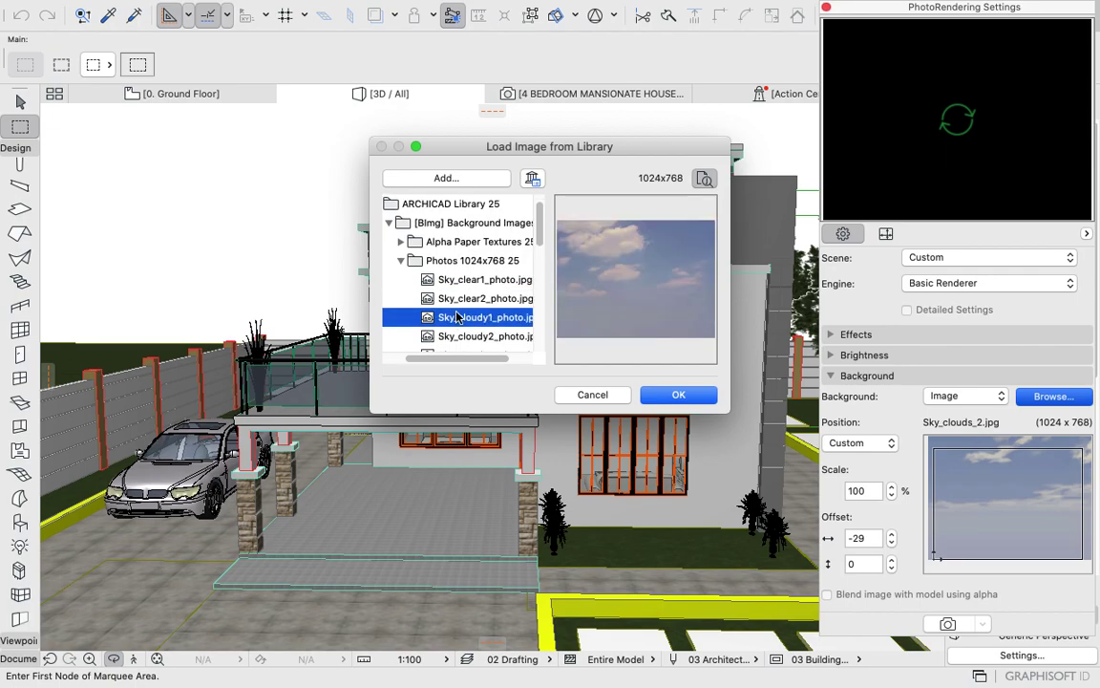
{"action": "scroll", "coordinate": [457, 318], "scroll_direction": "down", "scroll_amount": 1}
{"action": "left_click", "coordinate": [459, 322]}
{"action": "scroll", "coordinate": [461, 320], "scroll_direction": "down", "scroll_amount": 1}
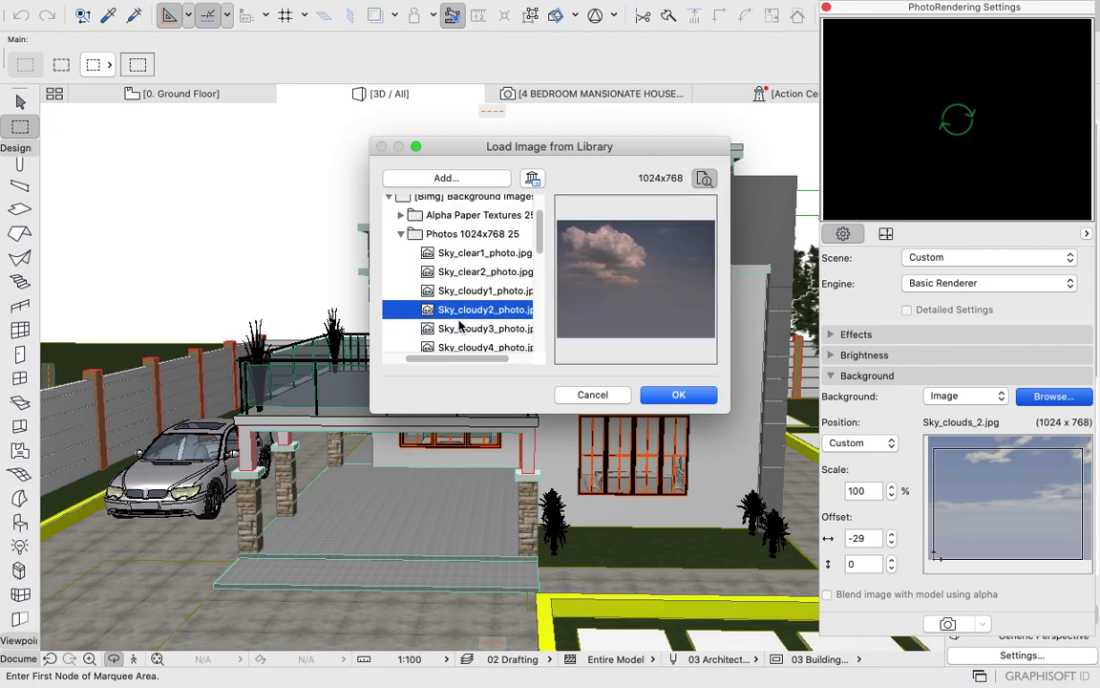
{"action": "left_click", "coordinate": [462, 329]}
{"action": "scroll", "coordinate": [462, 331], "scroll_direction": "down", "scroll_amount": 2}
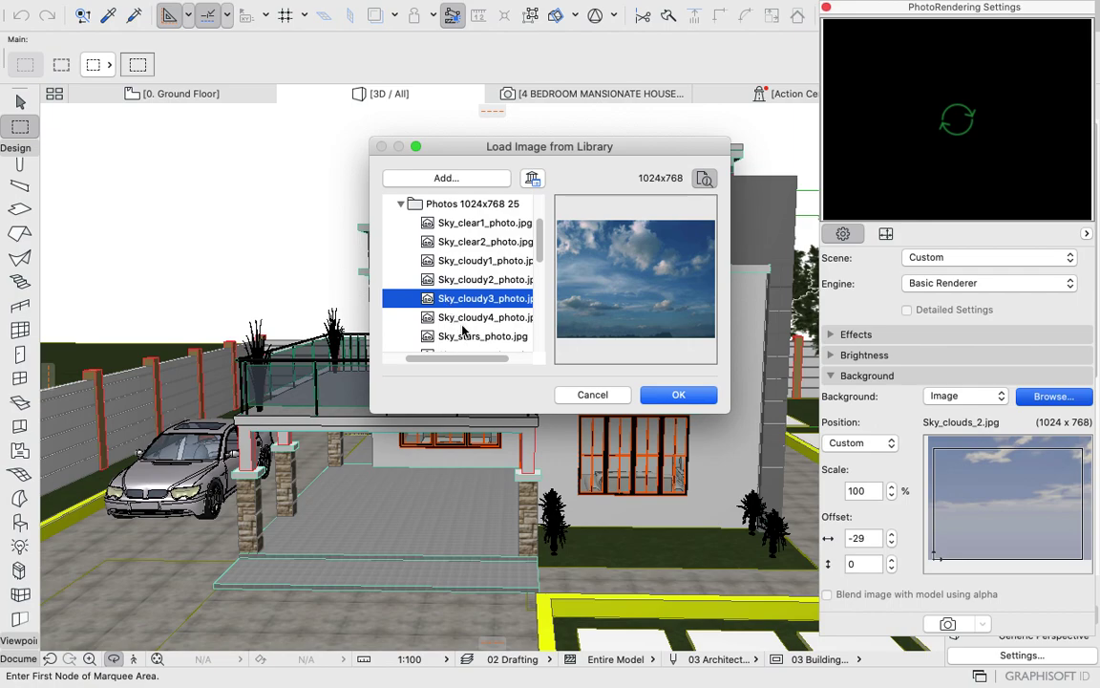
{"action": "left_click", "coordinate": [462, 318]}
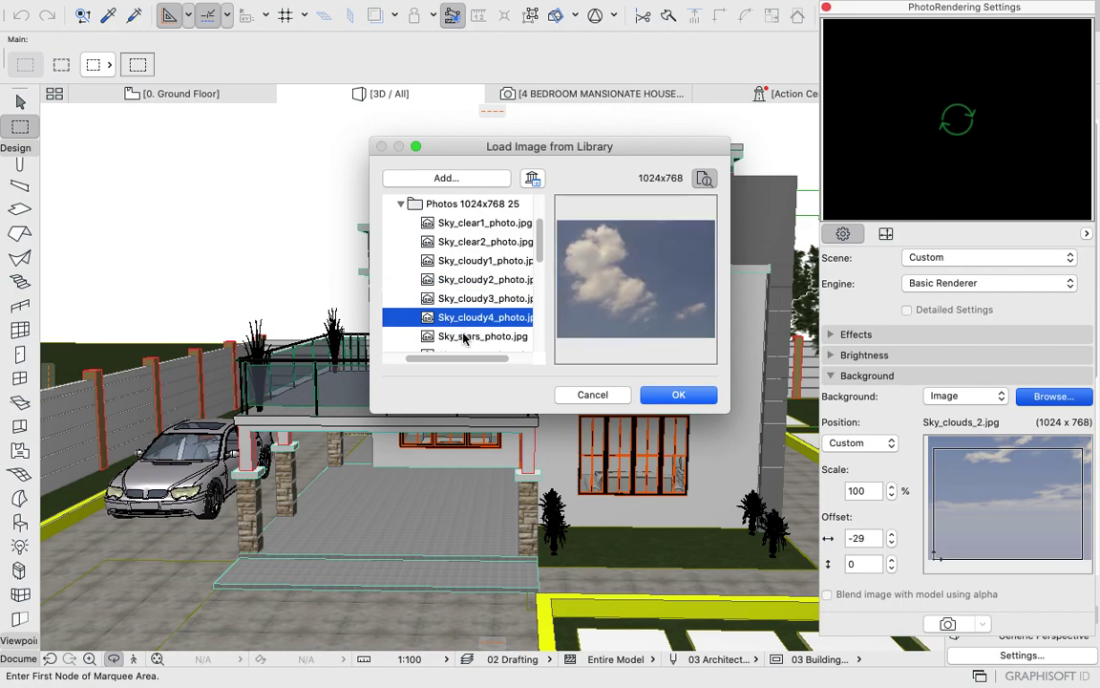
{"action": "left_click", "coordinate": [464, 337]}
{"action": "scroll", "coordinate": [464, 335], "scroll_direction": "down", "scroll_amount": 2}
{"action": "left_click", "coordinate": [462, 325]}
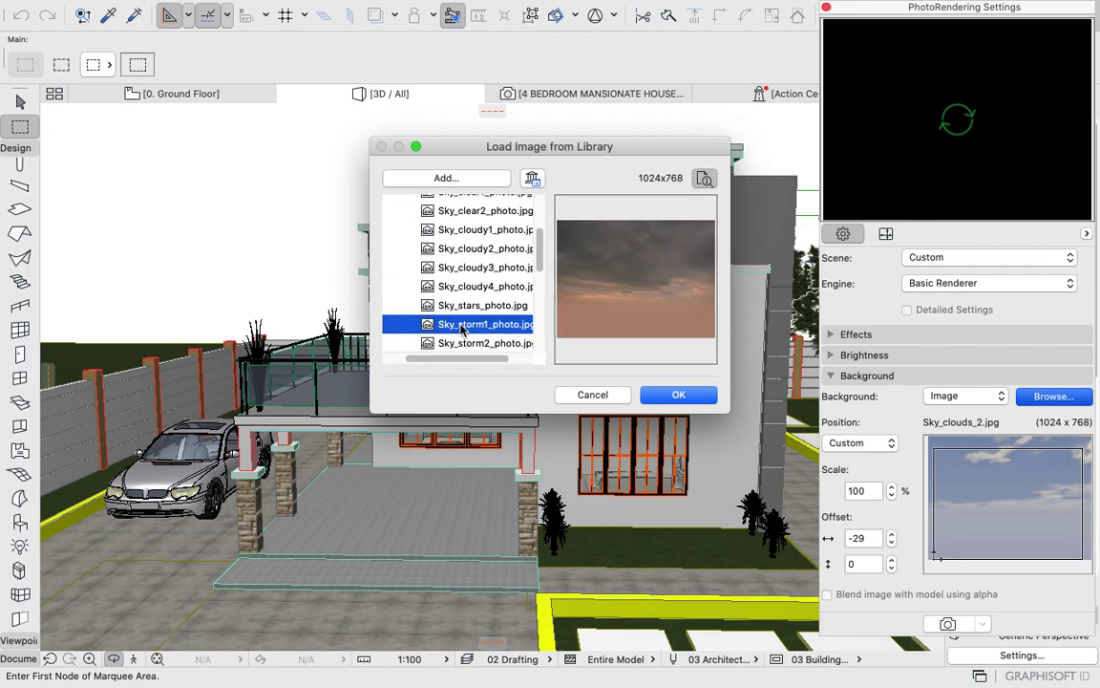
Step: Preview Sky_storm2_photo.jpg and the four sunset sky photos as possible backgrounds
{"action": "scroll", "coordinate": [462, 330], "scroll_direction": "down", "scroll_amount": 6}
{"action": "left_click", "coordinate": [467, 230]}
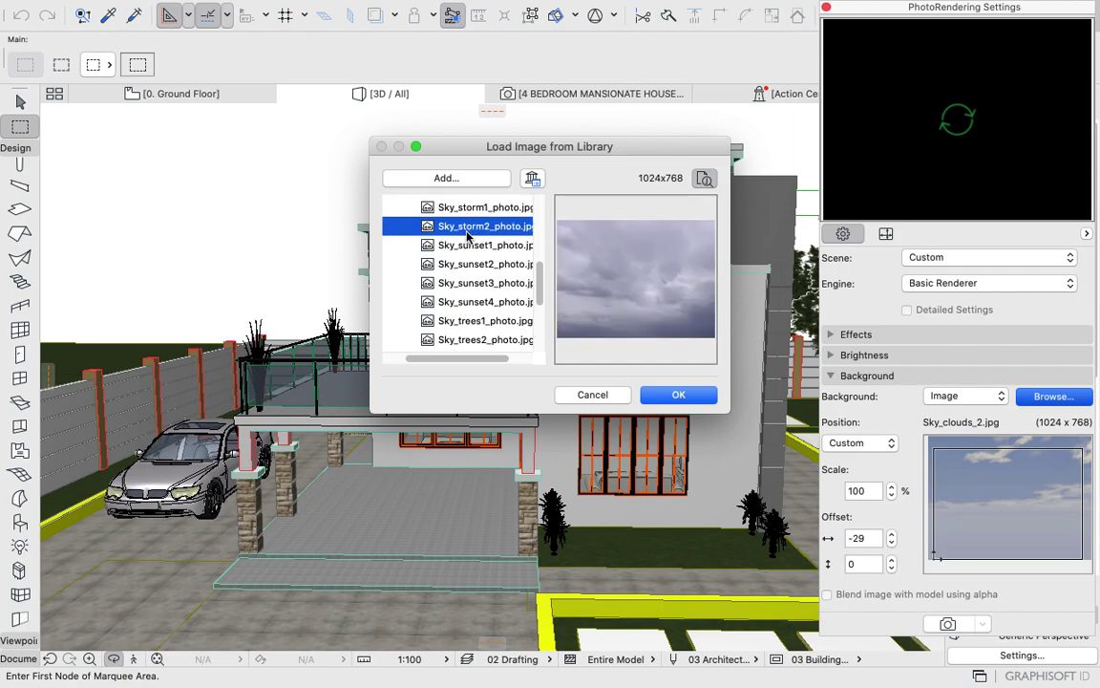
{"action": "left_click", "coordinate": [464, 244]}
{"action": "left_click", "coordinate": [467, 265]}
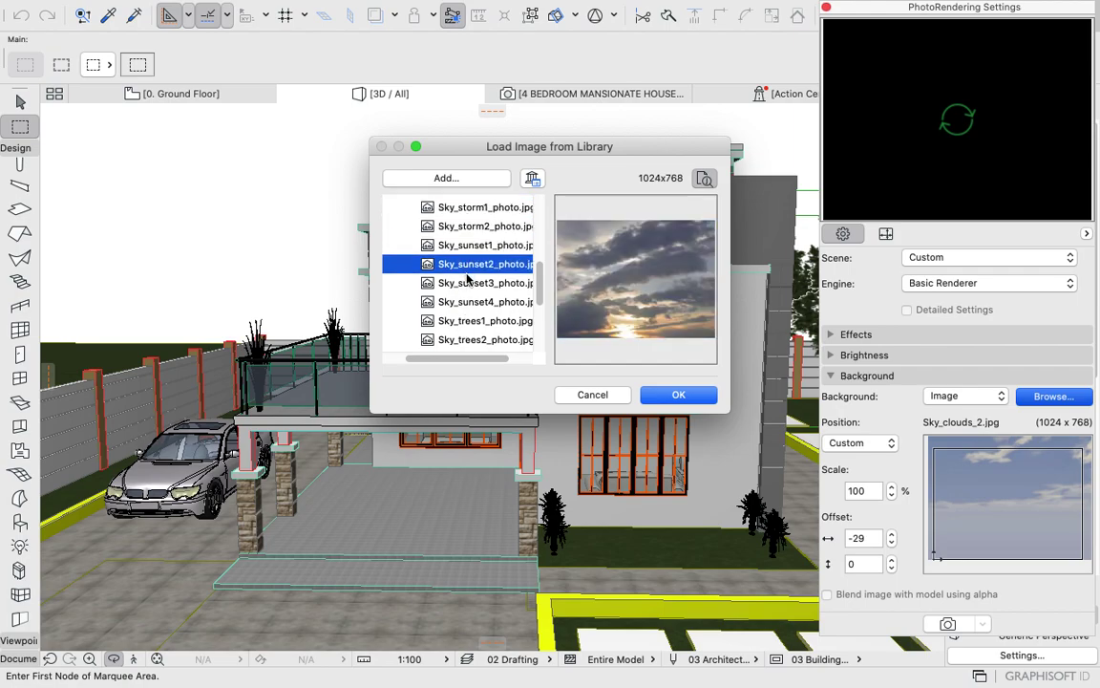
{"action": "left_click", "coordinate": [469, 285]}
{"action": "left_click", "coordinate": [472, 301]}
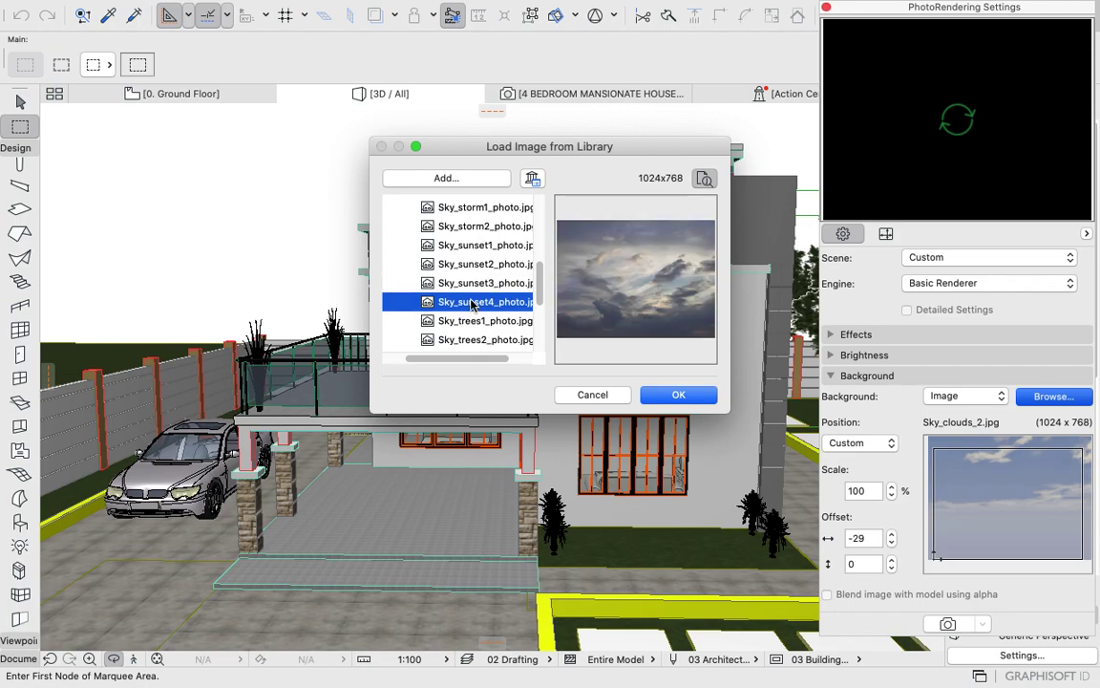
Step: Load Sky_clouds_2.jpg from the Simple 1024x768 25 folder as the background and shift it to offsets of about -109 and -42
{"action": "scroll", "coordinate": [471, 304], "scroll_direction": "down", "scroll_amount": 5}
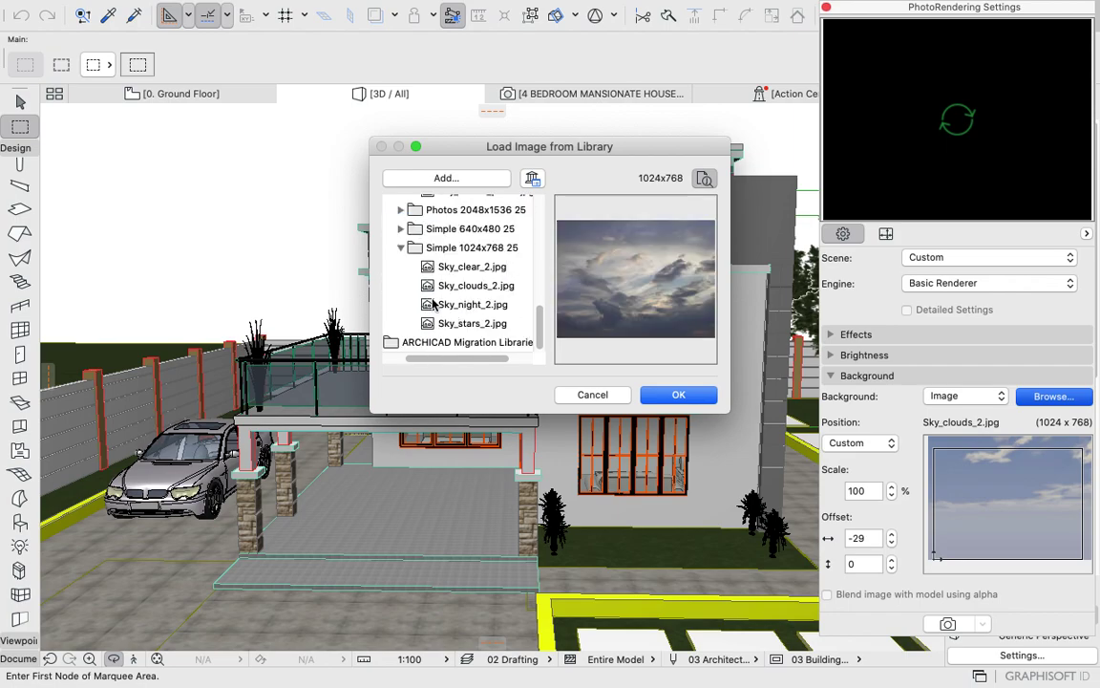
{"action": "left_click", "coordinate": [466, 304]}
{"action": "left_click", "coordinate": [453, 286]}
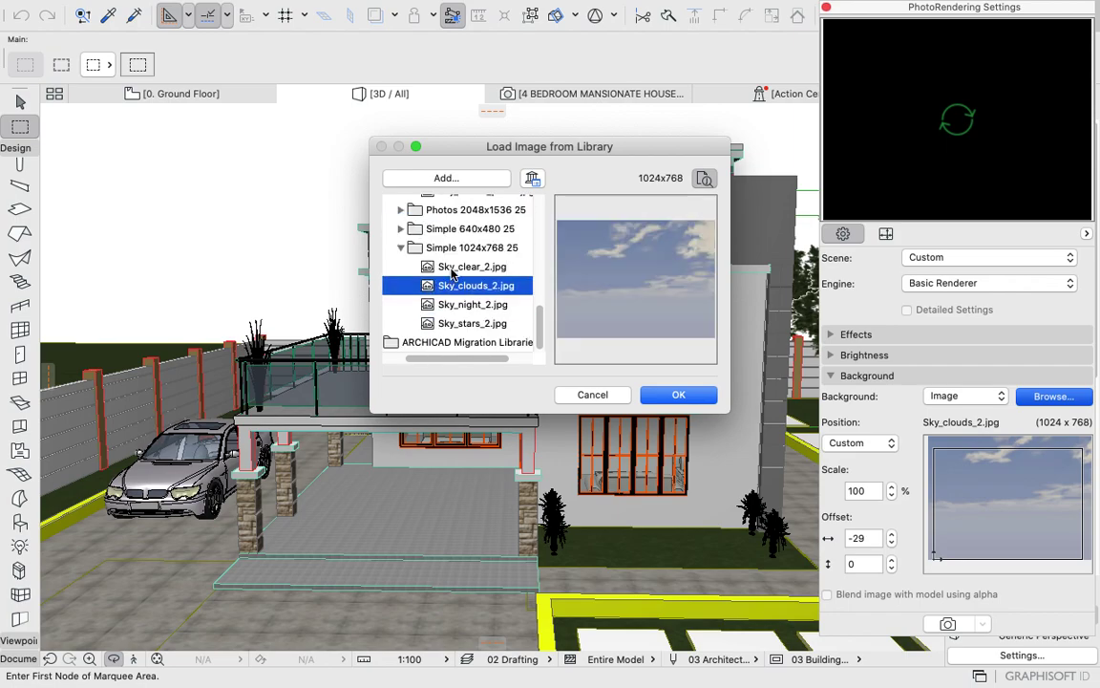
{"action": "left_click", "coordinate": [671, 399]}
{"action": "left_click", "coordinate": [659, 394]}
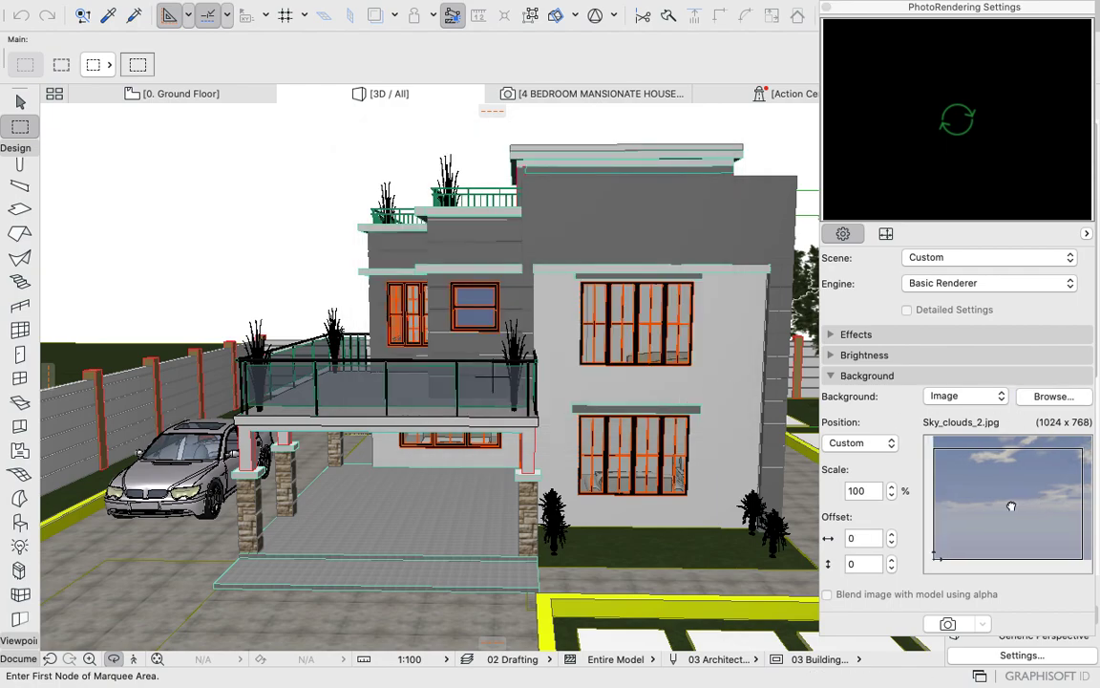
{"action": "left_click_drag", "start_coordinate": [1014, 509], "coordinate": [913, 459]}
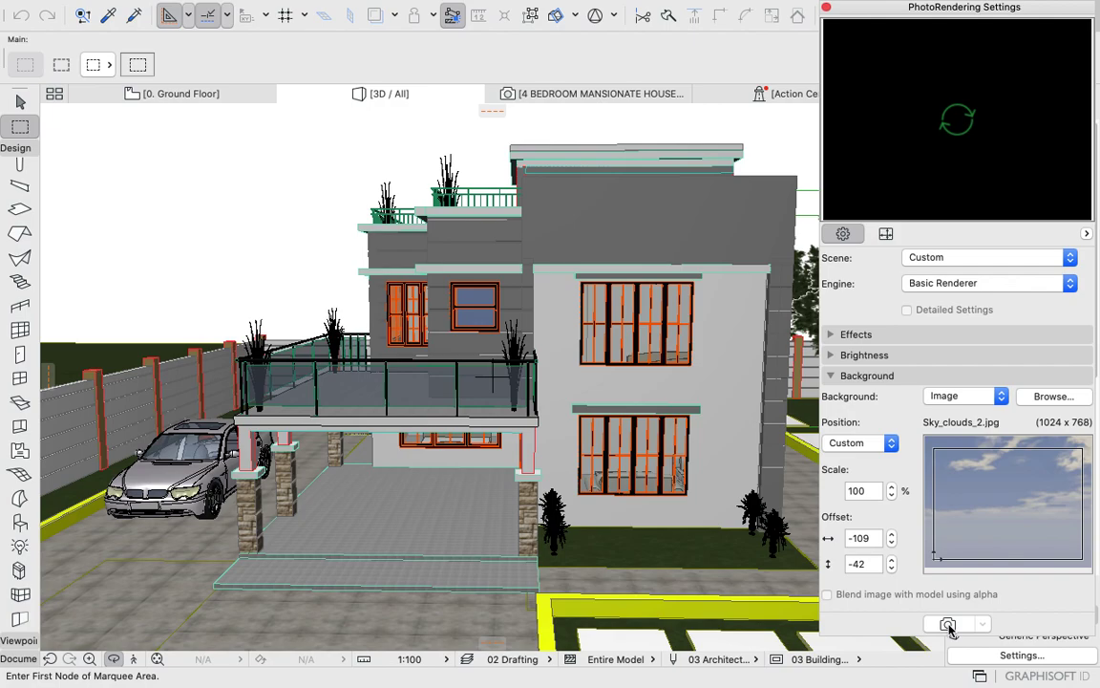
Step: Render the exterior perspective and examine the house and its surroundings in the finished picture
{"action": "left_click", "coordinate": [948, 626]}
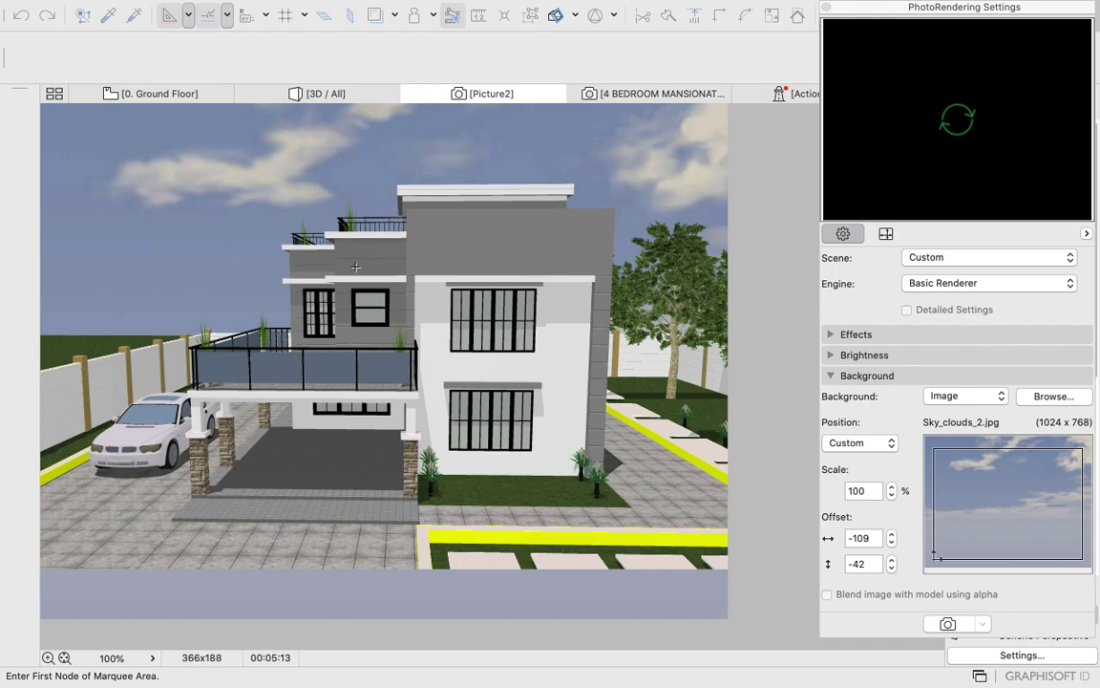
{"action": "scroll", "coordinate": [344, 256], "scroll_direction": "down", "scroll_amount": 3}
{"action": "scroll", "coordinate": [356, 268], "scroll_direction": "up", "scroll_amount": 3}
{"action": "scroll", "coordinate": [355, 268], "scroll_direction": "up", "scroll_amount": 2}
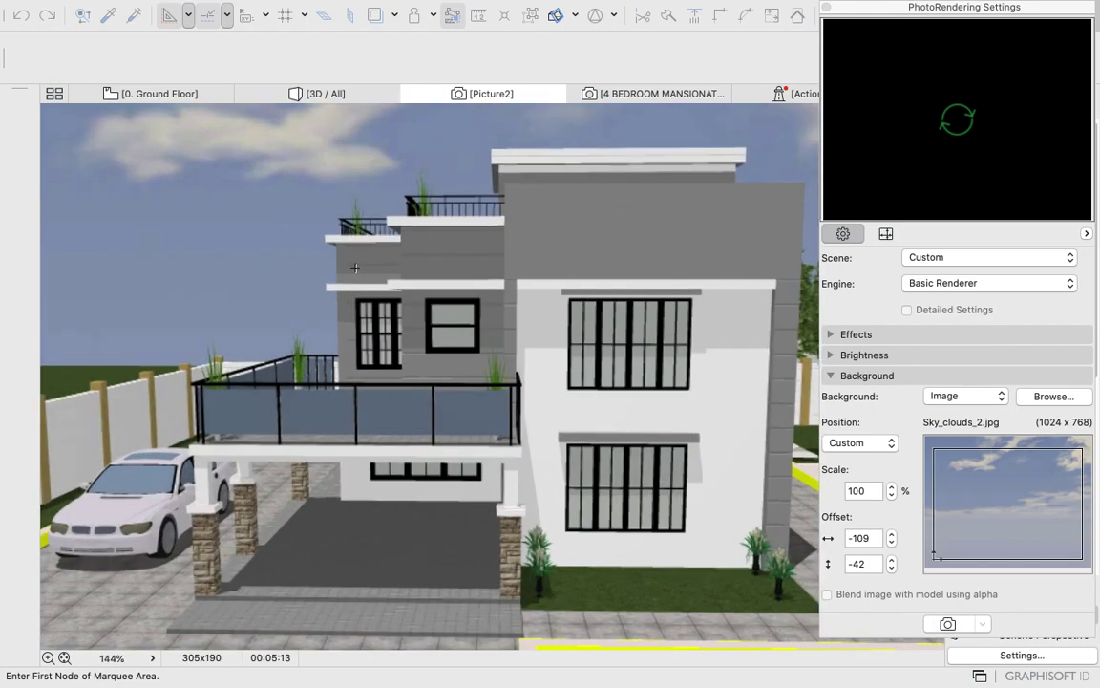
{"action": "scroll", "coordinate": [355, 269], "scroll_direction": "down", "scroll_amount": 2}
{"action": "scroll", "coordinate": [365, 266], "scroll_direction": "up", "scroll_amount": 1}
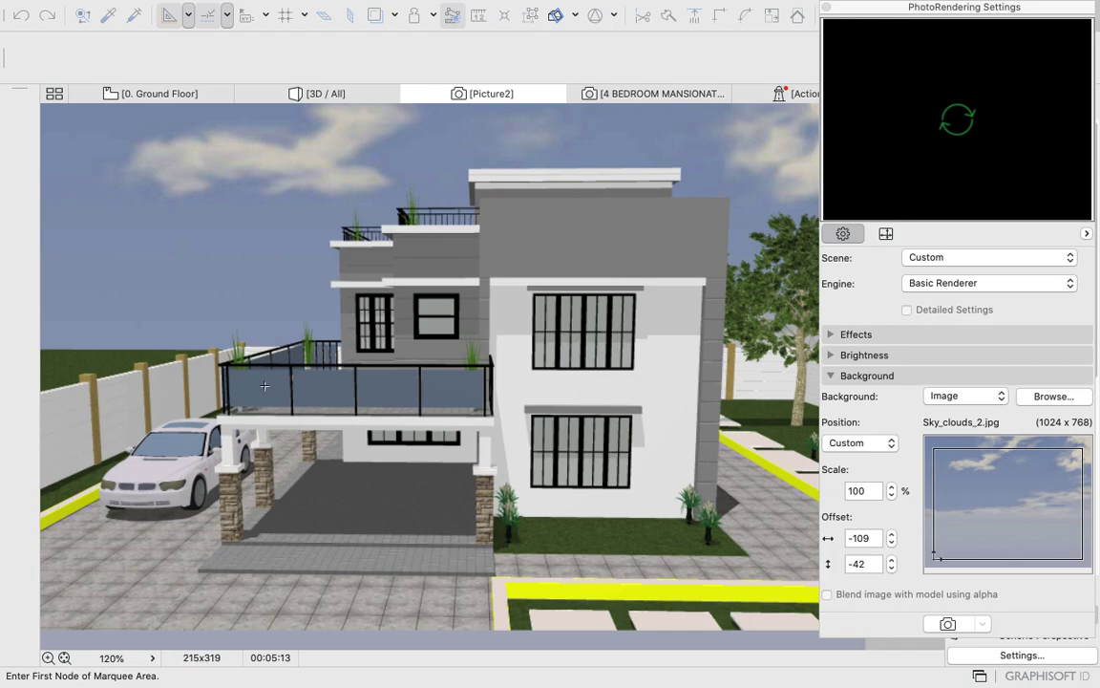
{"action": "scroll", "coordinate": [280, 447], "scroll_direction": "down", "scroll_amount": 1}
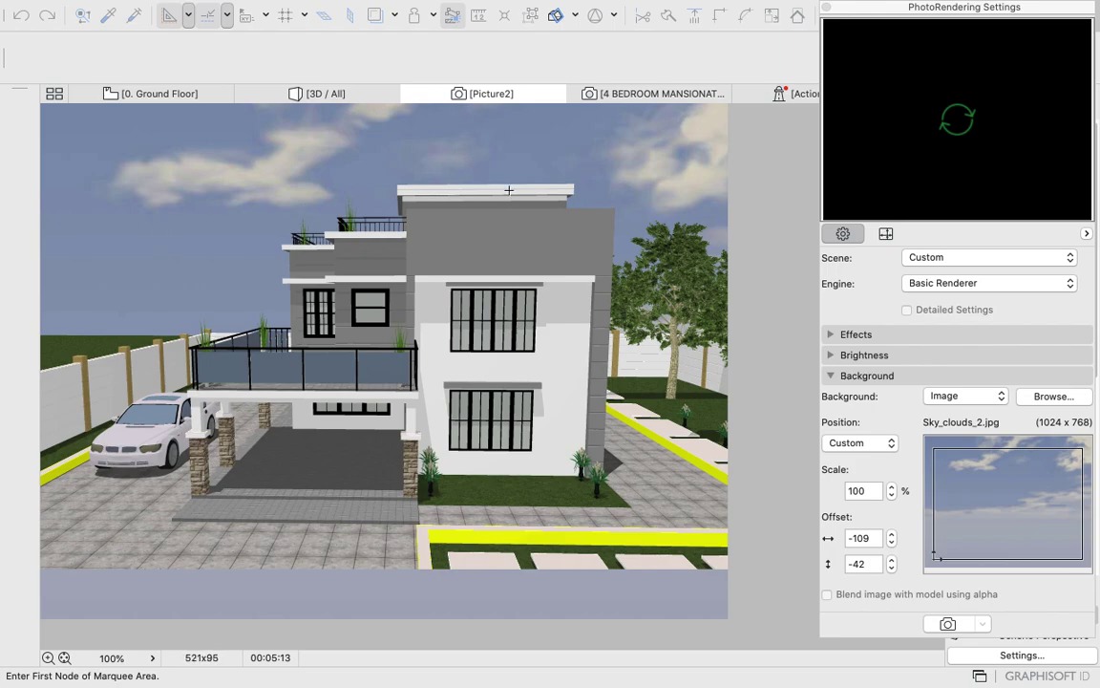
Step: Start saving the rendered picture under the name 4 BEDROOM MANSIONATE HOUSE PLAN 3D - Picture3
{"action": "mouse_move", "coordinate": [191, 686]}
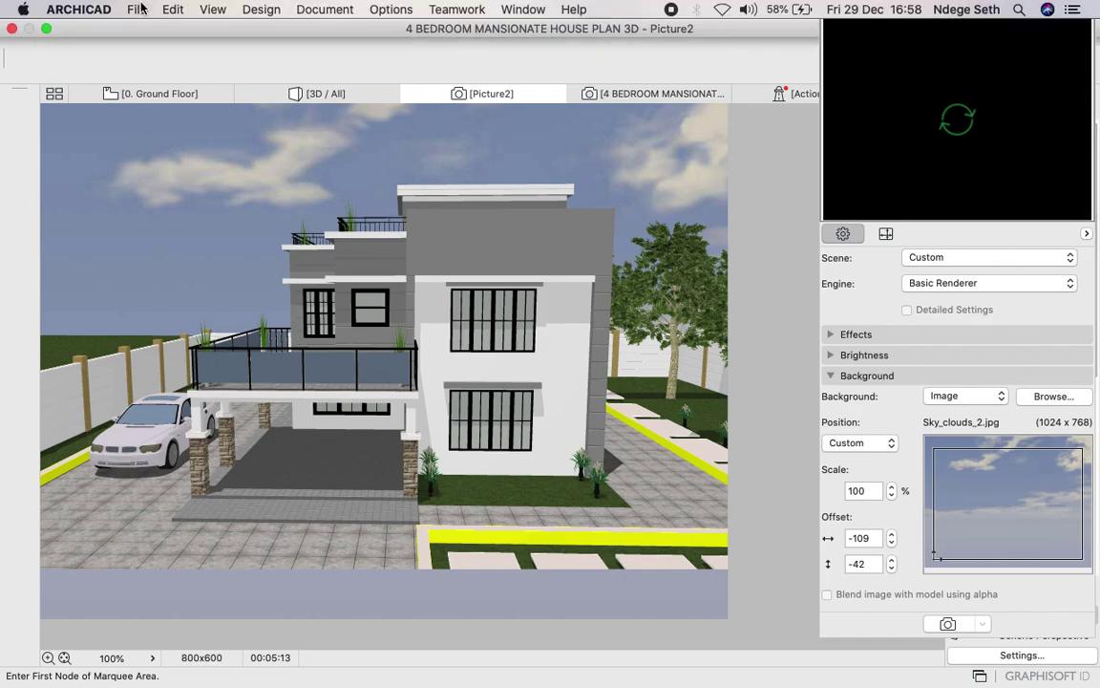
{"action": "left_click", "coordinate": [137, 10]}
{"action": "left_click", "coordinate": [175, 138]}
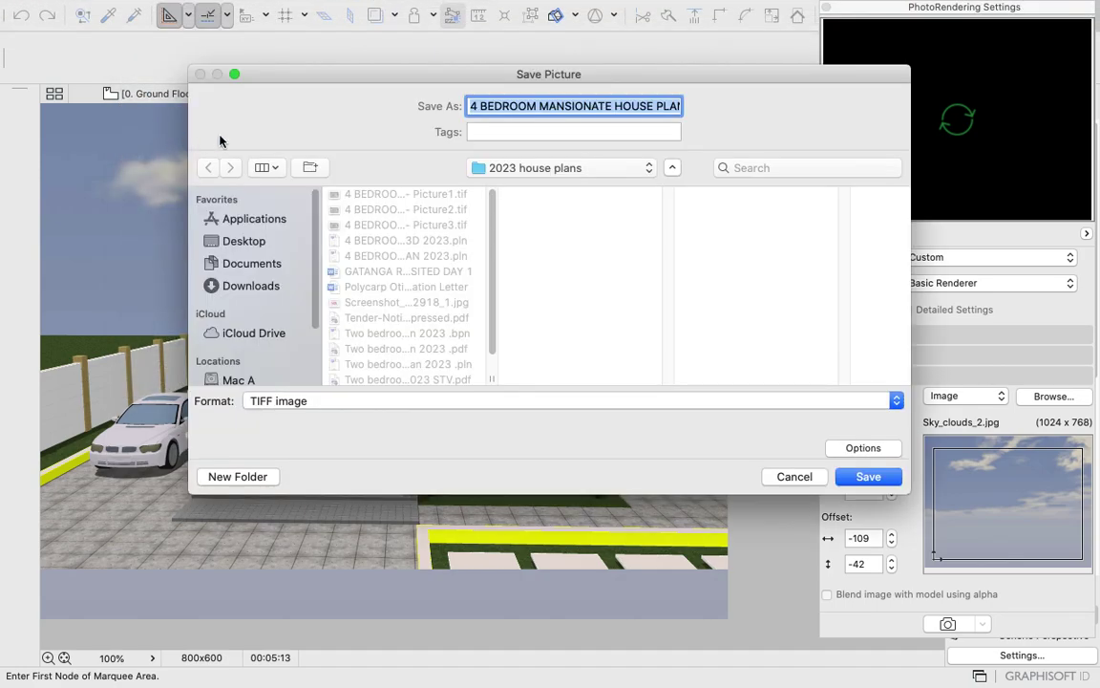
{"action": "left_click", "coordinate": [581, 105]}
{"action": "key", "text": "Right"}
{"action": "key", "text": "Right"}
{"action": "key", "text": "Right"}
{"action": "key", "text": "Right"}
{"action": "key", "text": "Right"}
{"action": "key", "text": "Right"}
{"action": "key", "text": "Right"}
{"action": "key", "text": "Right"}
{"action": "key", "text": "Right"}
{"action": "key", "text": "Right"}
{"action": "key", "text": "Right"}
{"action": "key", "text": "Right"}
{"action": "key", "text": "Right"}
{"action": "key", "text": "Right"}
{"action": "key", "text": "Right"}
{"action": "key", "text": "Right"}
{"action": "key", "text": "Right"}
{"action": "key", "text": "Right"}
{"action": "key", "text": "Right"}
{"action": "key", "text": "Right"}
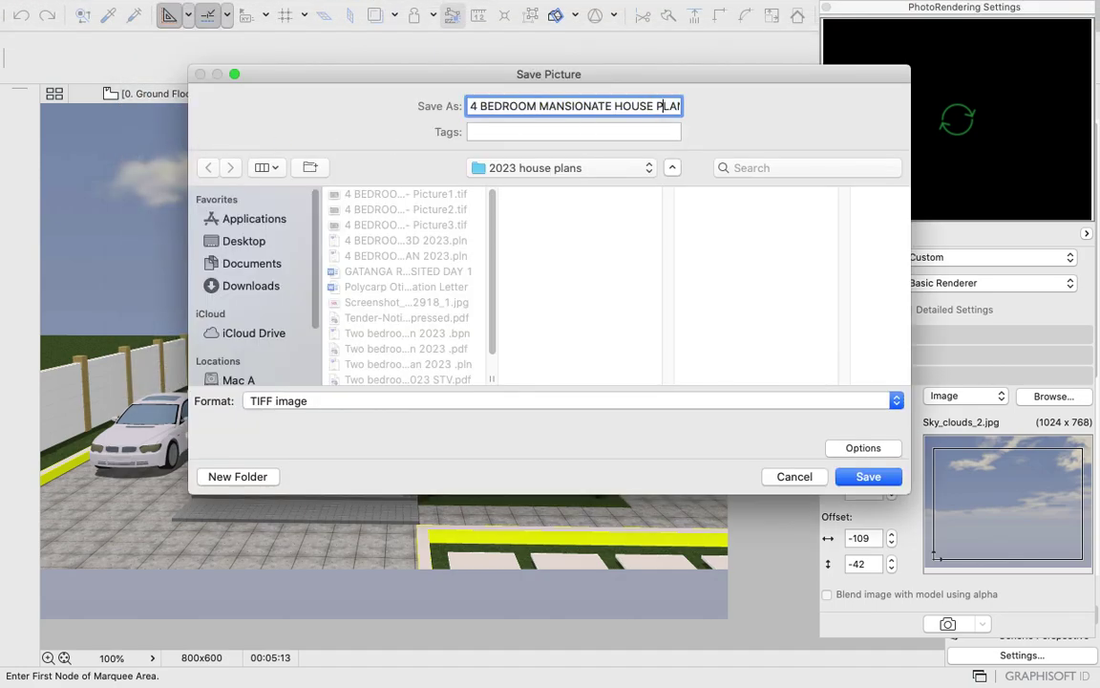
{"action": "key", "text": "Right"}
{"action": "key", "text": "Right"}
{"action": "key", "text": "Right"}
{"action": "key", "text": "Right"}
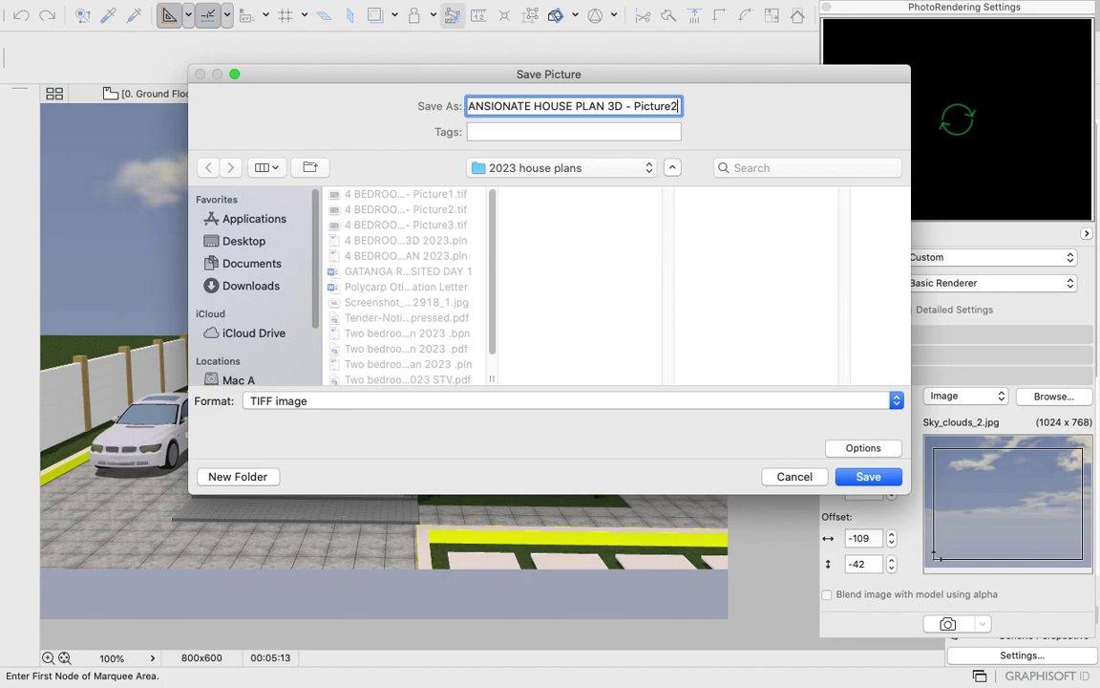
{"action": "key", "text": "BackSpace"}
{"action": "type", "text": "3"}
Step: Save the picture as a TIFF image in the 2023 house plans folder on Mac B, replacing the existing file
{"action": "scroll", "coordinate": [245, 345], "scroll_direction": "down", "scroll_amount": 3}
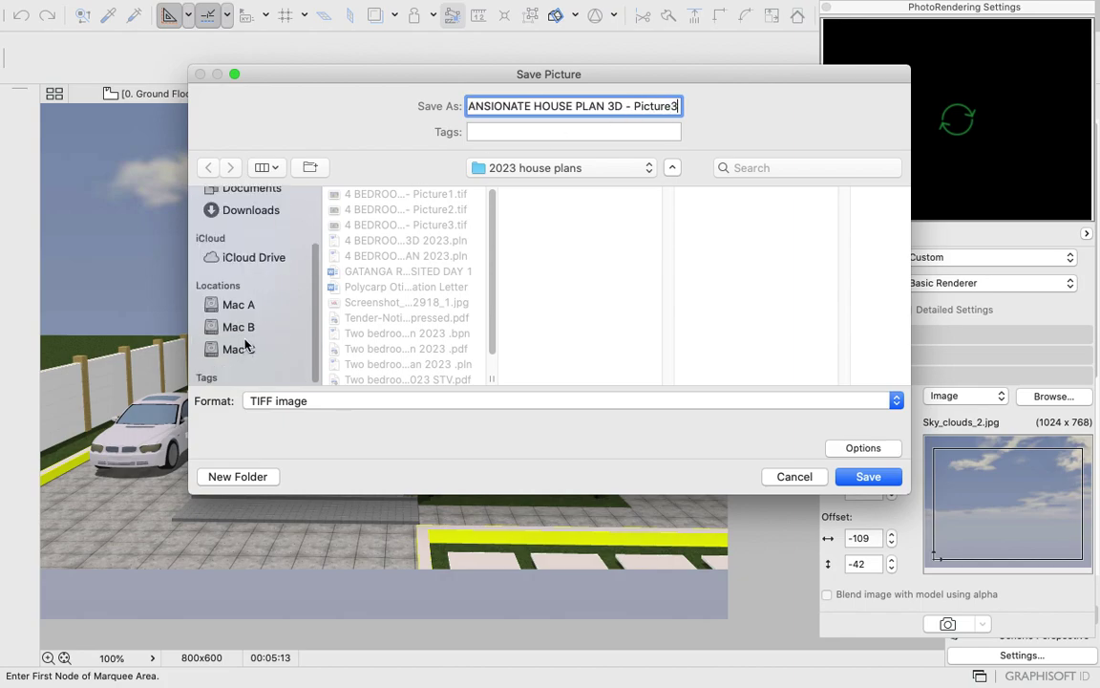
{"action": "left_click", "coordinate": [244, 329]}
{"action": "left_click", "coordinate": [376, 194]}
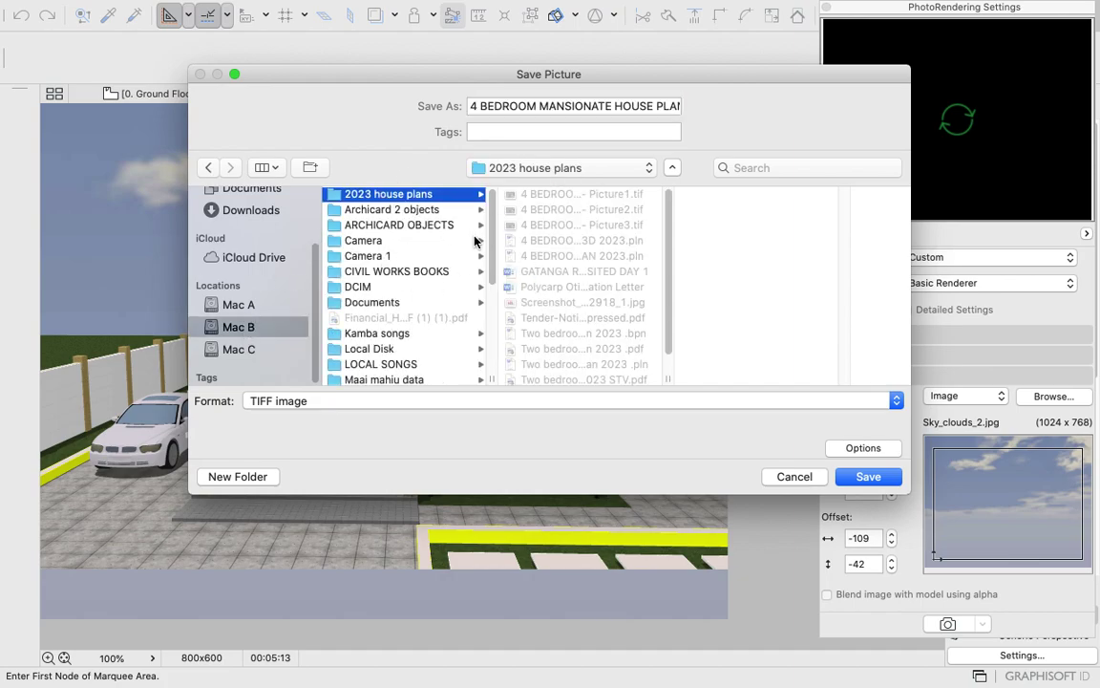
{"action": "left_click", "coordinate": [866, 476]}
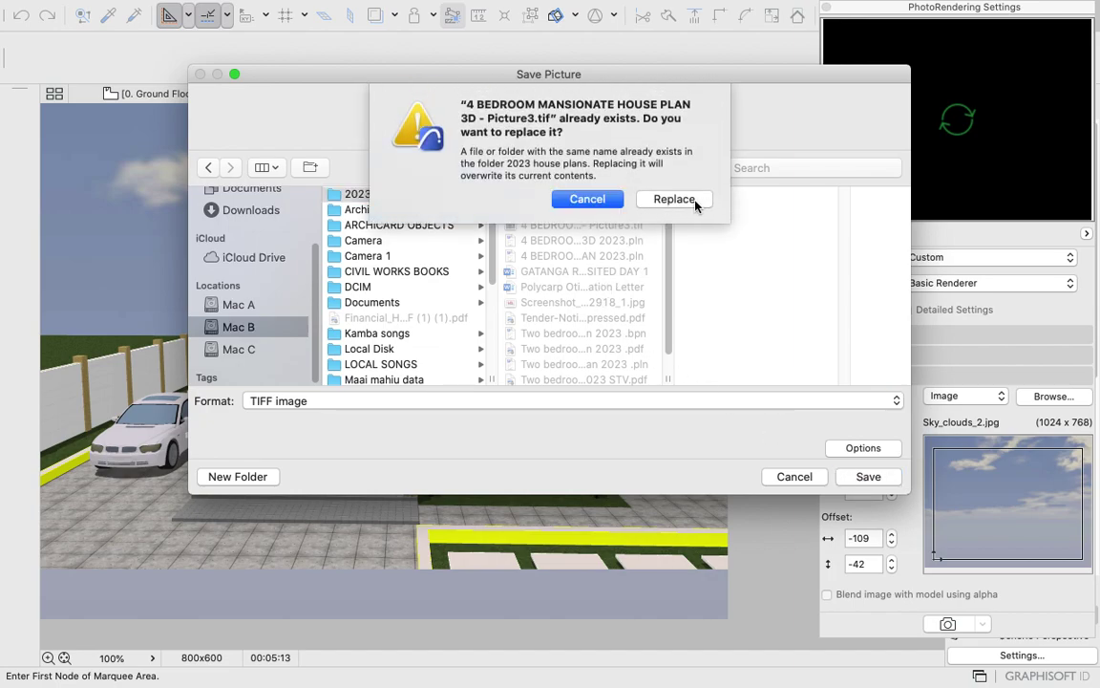
{"action": "left_click", "coordinate": [671, 199]}
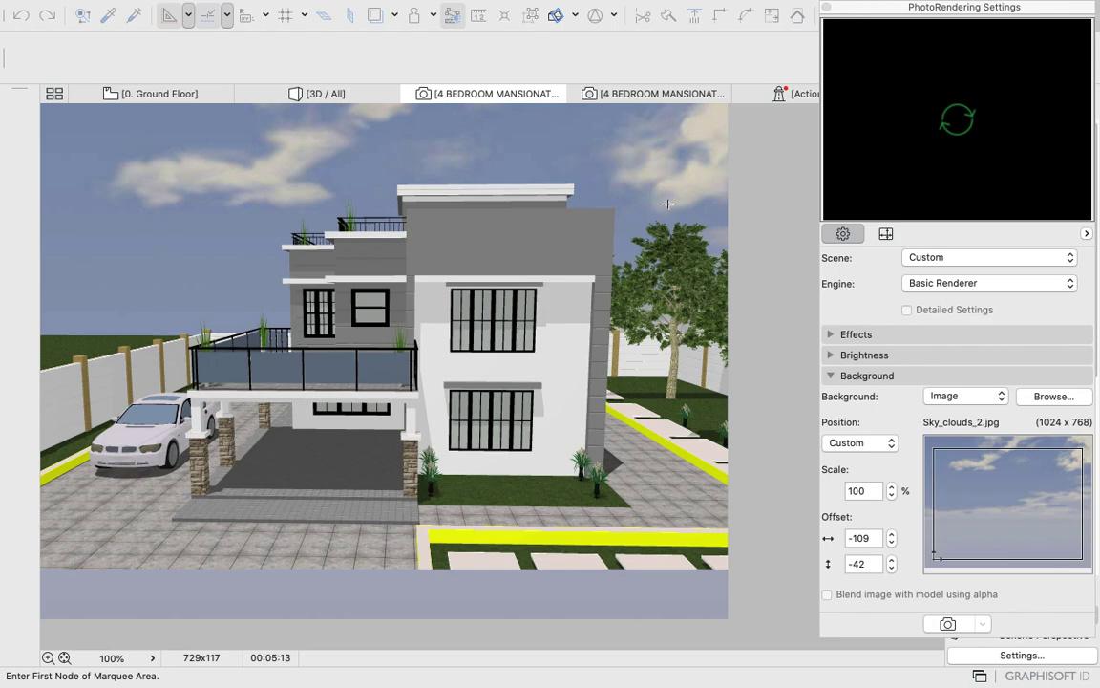
{"action": "mouse_move", "coordinate": [696, 6]}
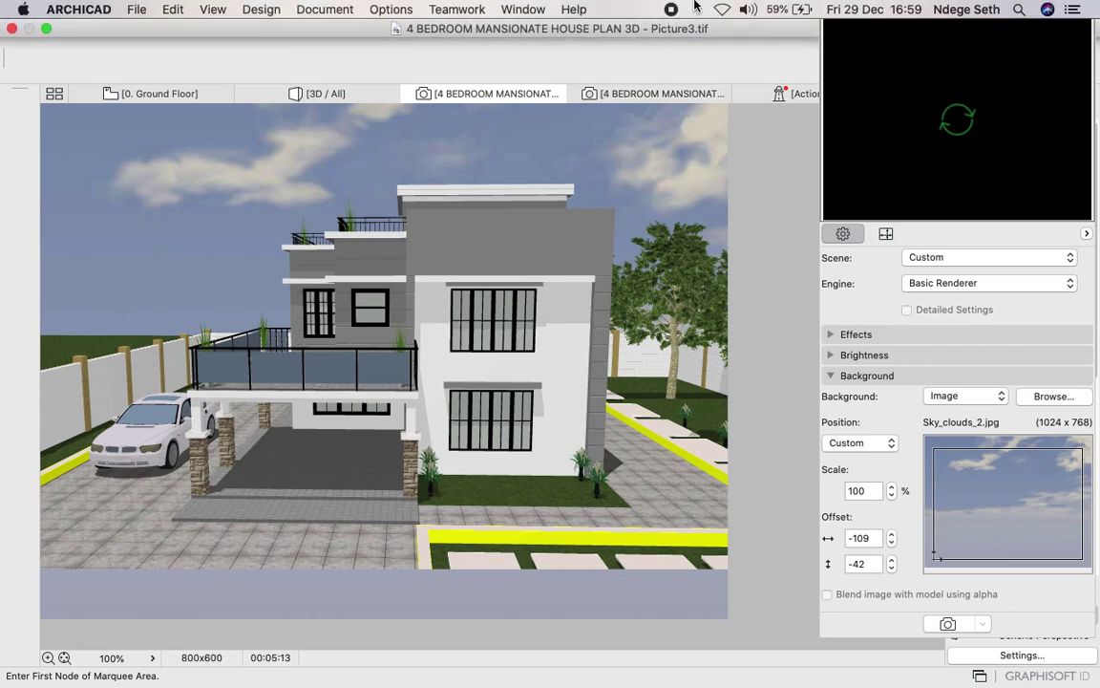